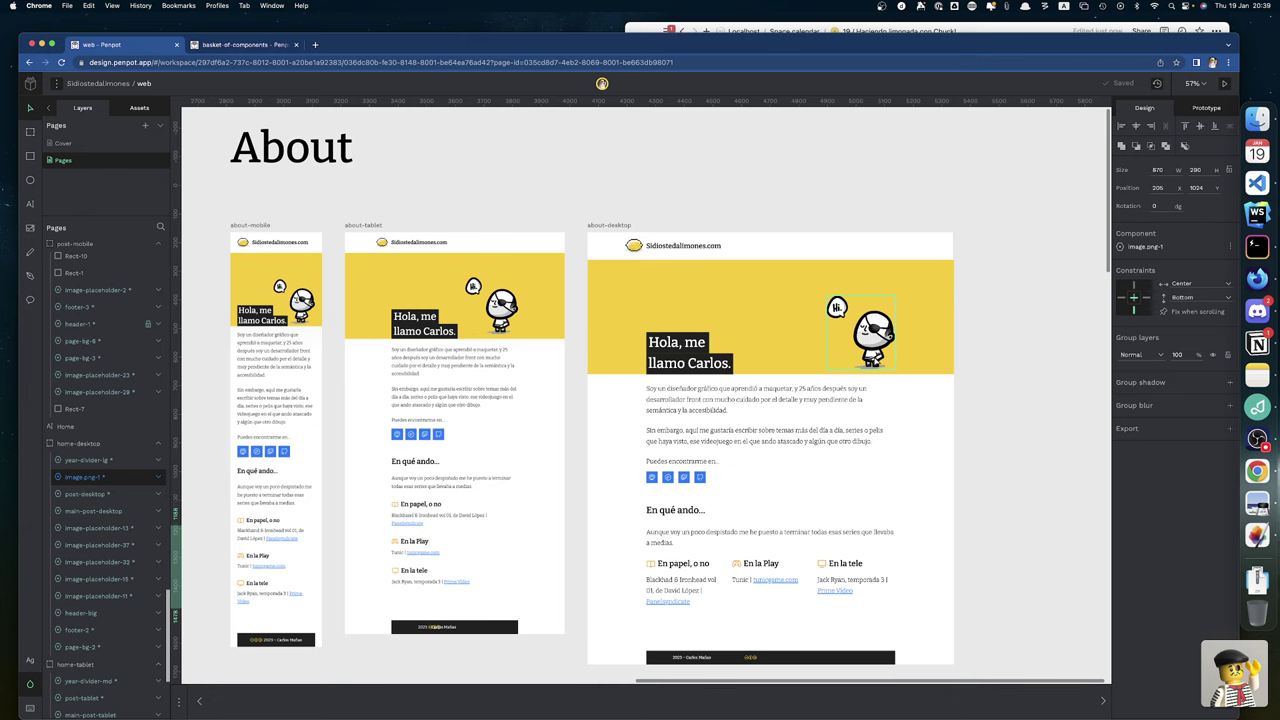
# Try overlaying a copy of the about-mobile character drawing on the one in the home-desktop frame, and delete the copy
pyautogui.click(860, 332)
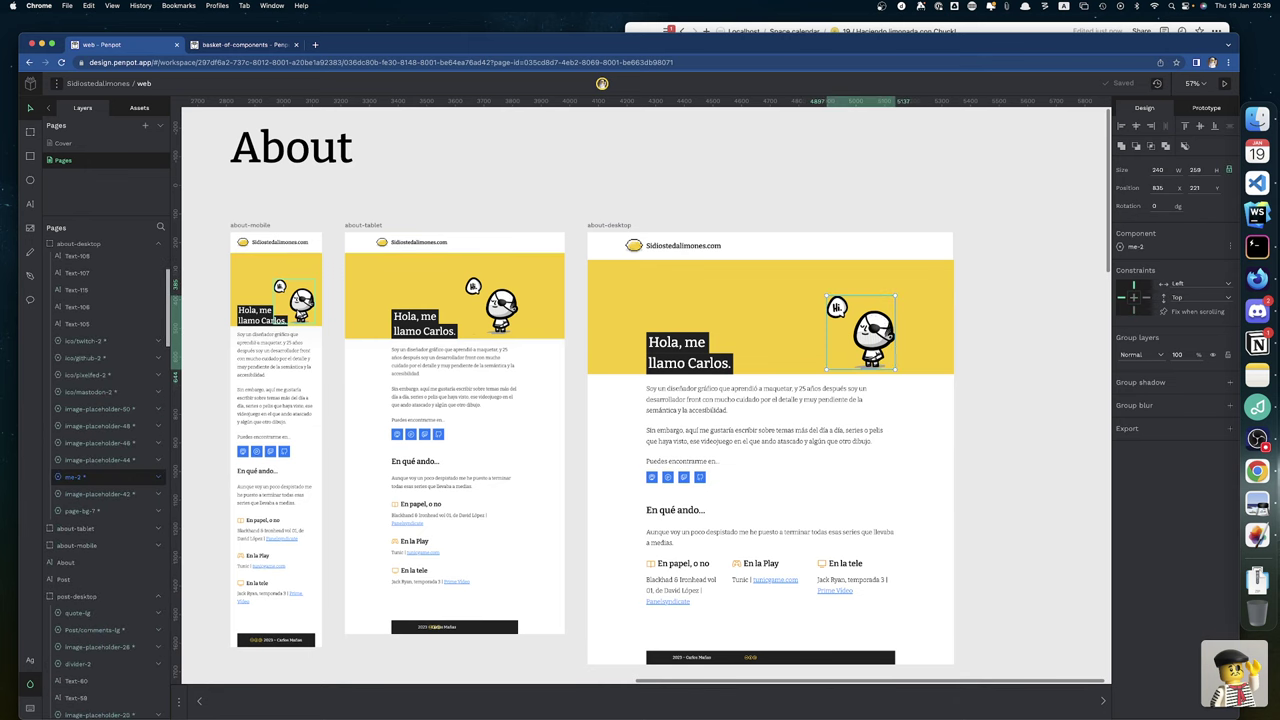
pyautogui.click(296, 305)
pyautogui.hscroll(-5, 296, 310)
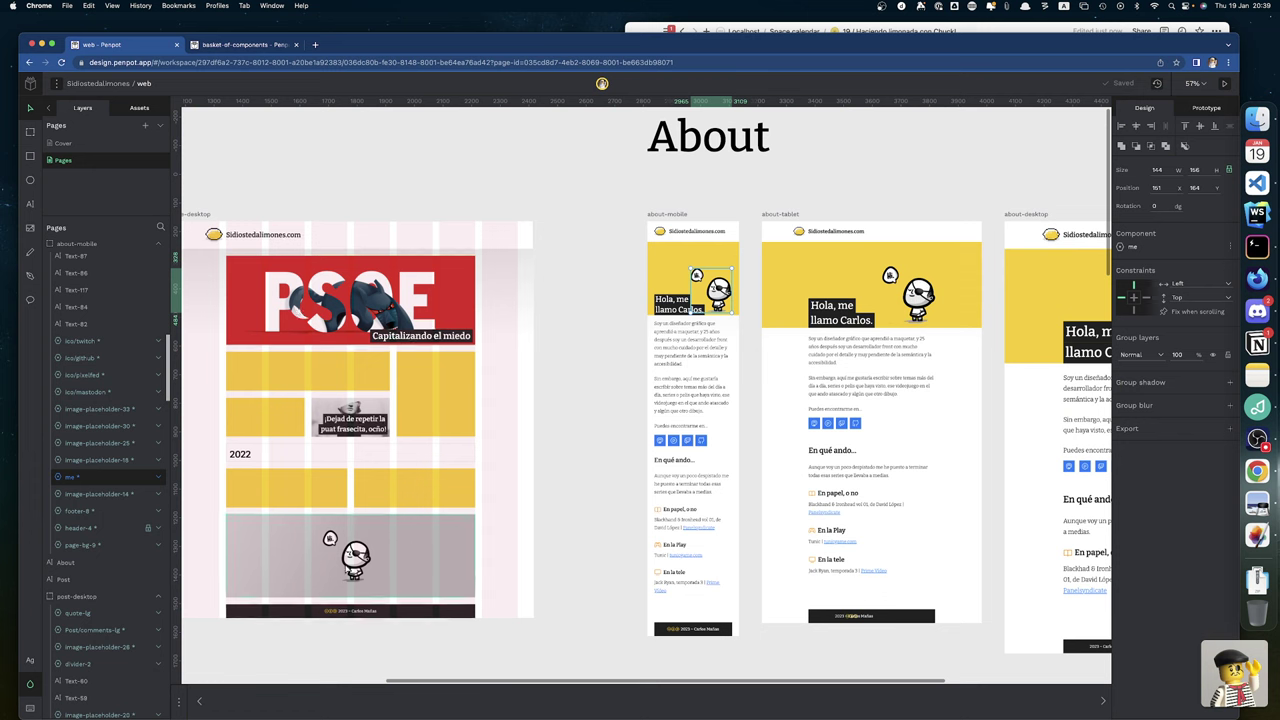
pyautogui.moveTo(718, 290); pyautogui.dragTo(330, 530)
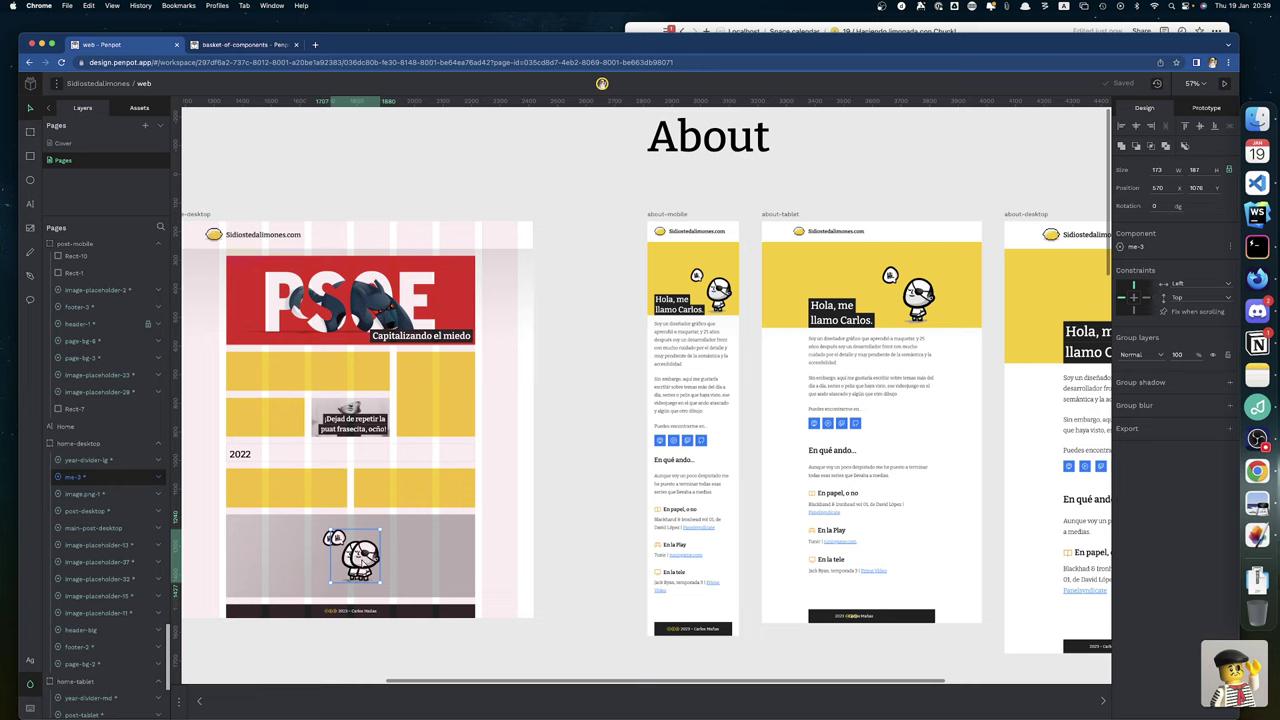
pyautogui.press('Delete')
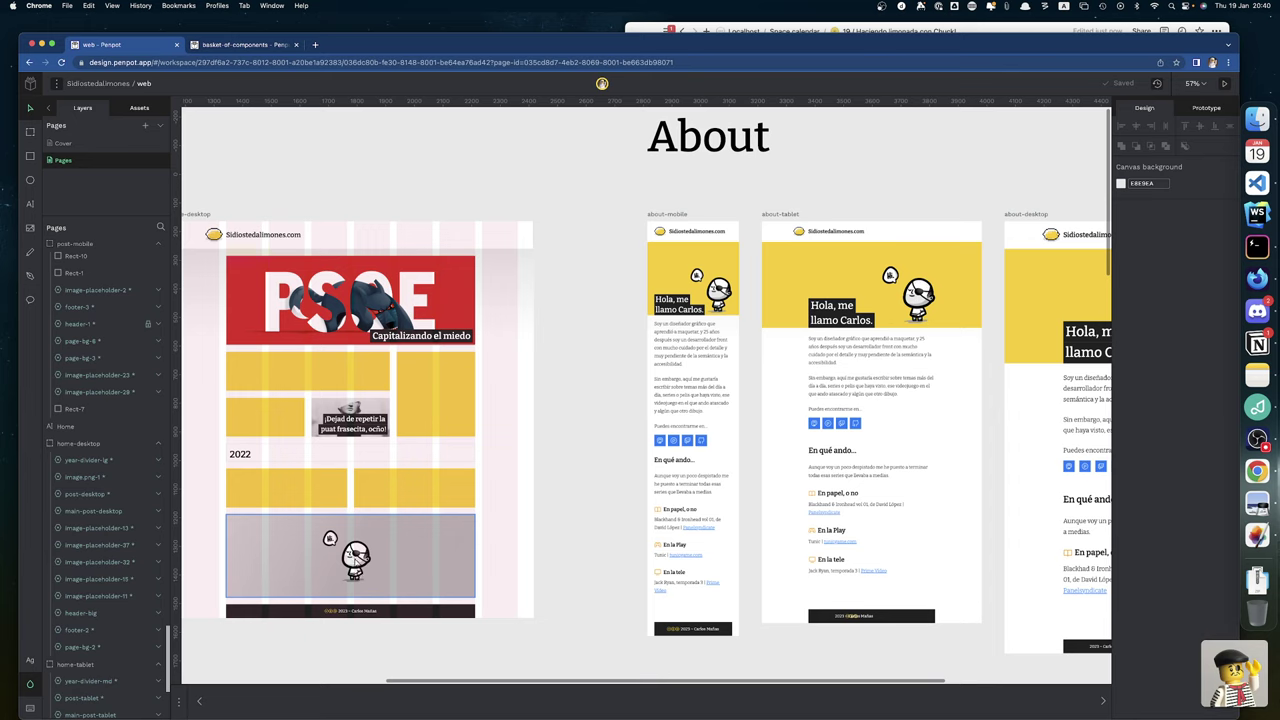
# Bring up the Notion session notes beside the design and examine the character drawing block across the home-mobile, home-tablet and home-desktop frames
pyautogui.hscroll(-5, 364, 559)
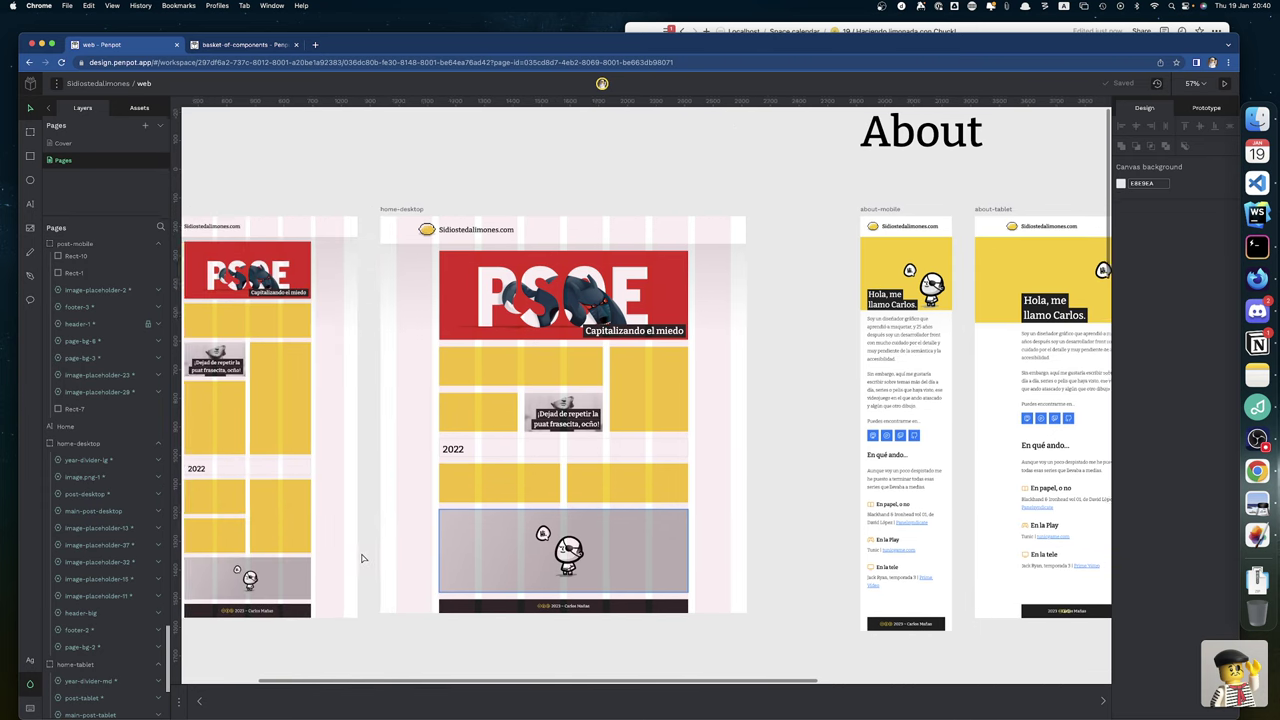
pyautogui.hscroll(-3, 364, 556)
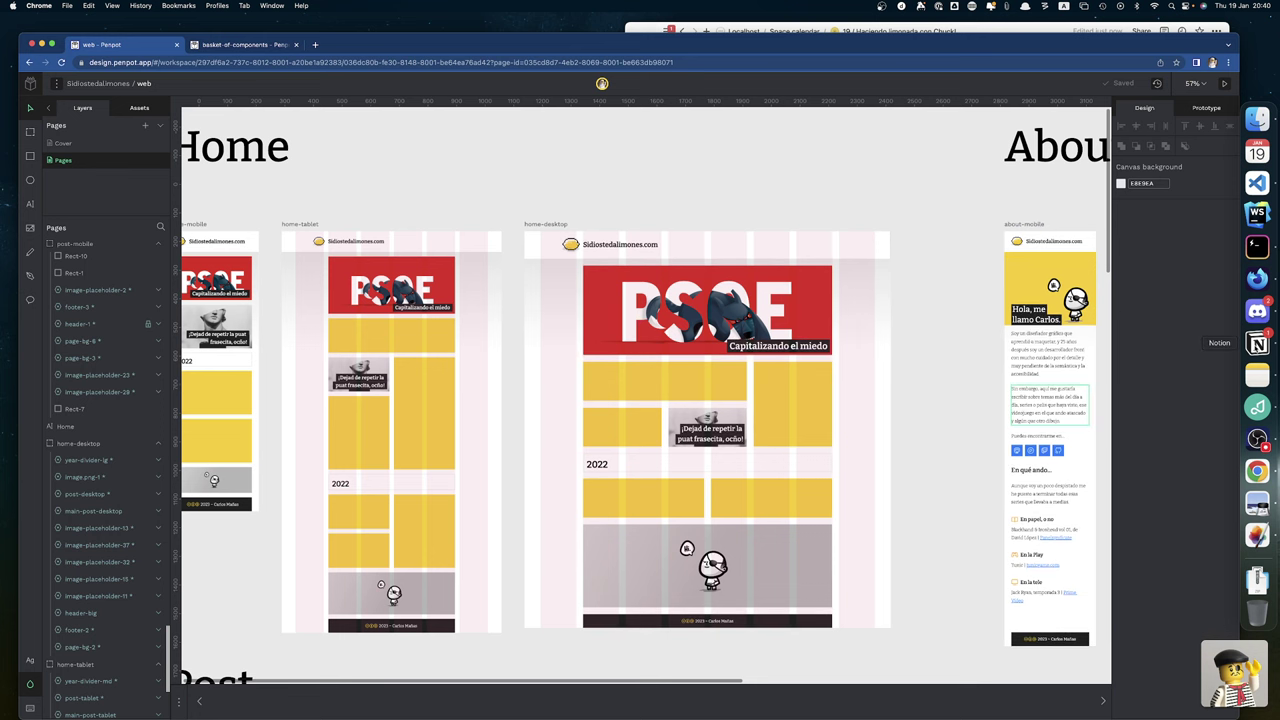
pyautogui.click(1257, 343)
pyautogui.hscroll(1, 531, 468)
pyautogui.scroll(3, 530, 472)
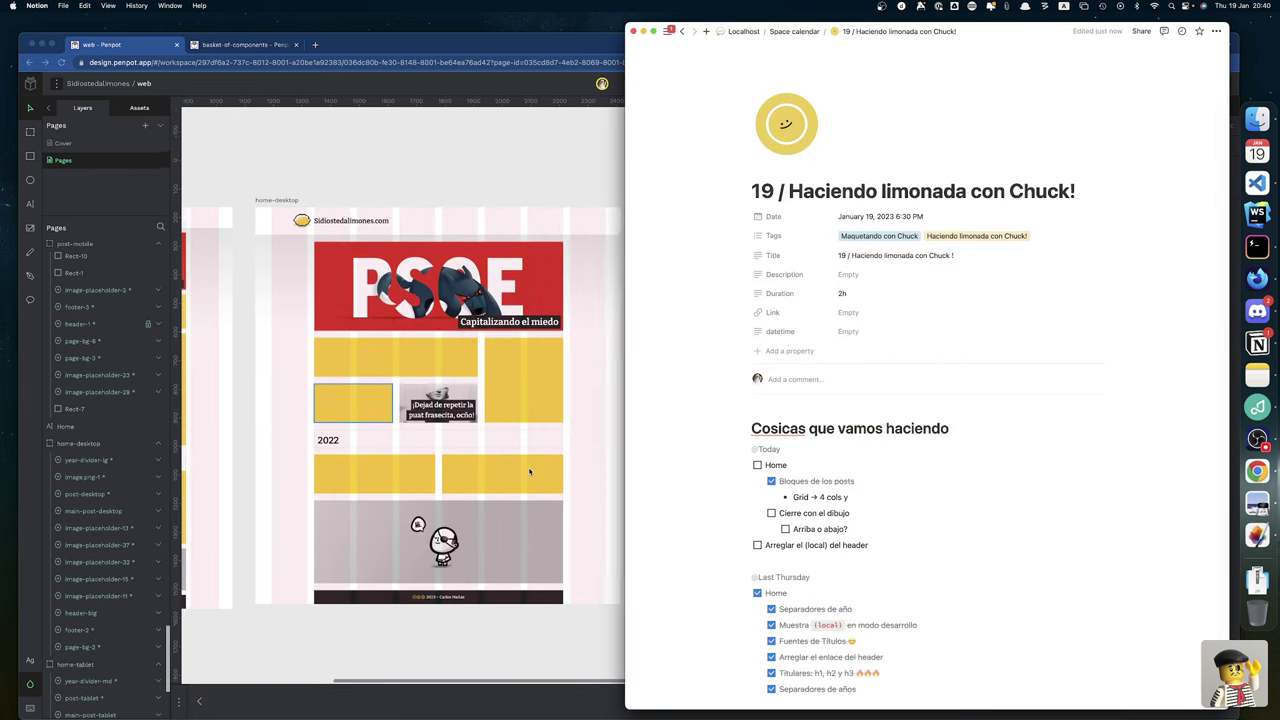
pyautogui.scroll(-2, 530, 472)
pyautogui.hscroll(-5, 530, 472)
pyautogui.scroll(2, 530, 472)
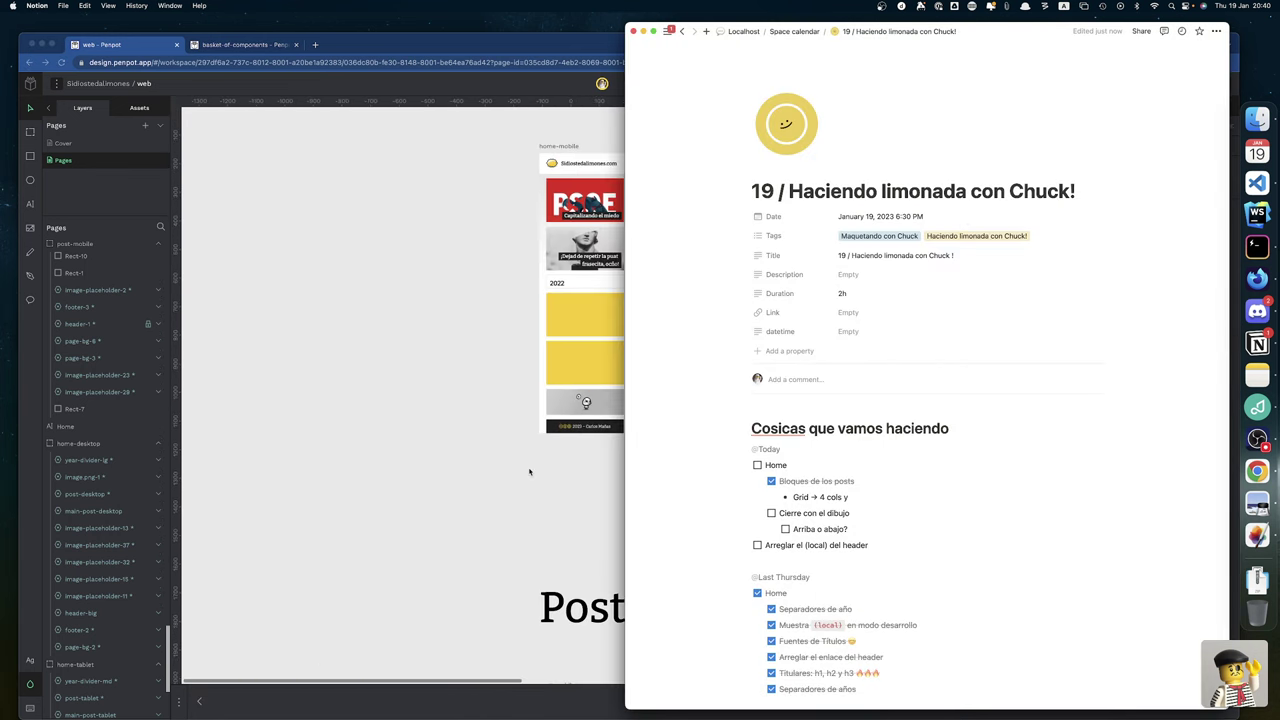
pyautogui.hscroll(5, 580, 423)
pyautogui.scroll(3, 580, 423)
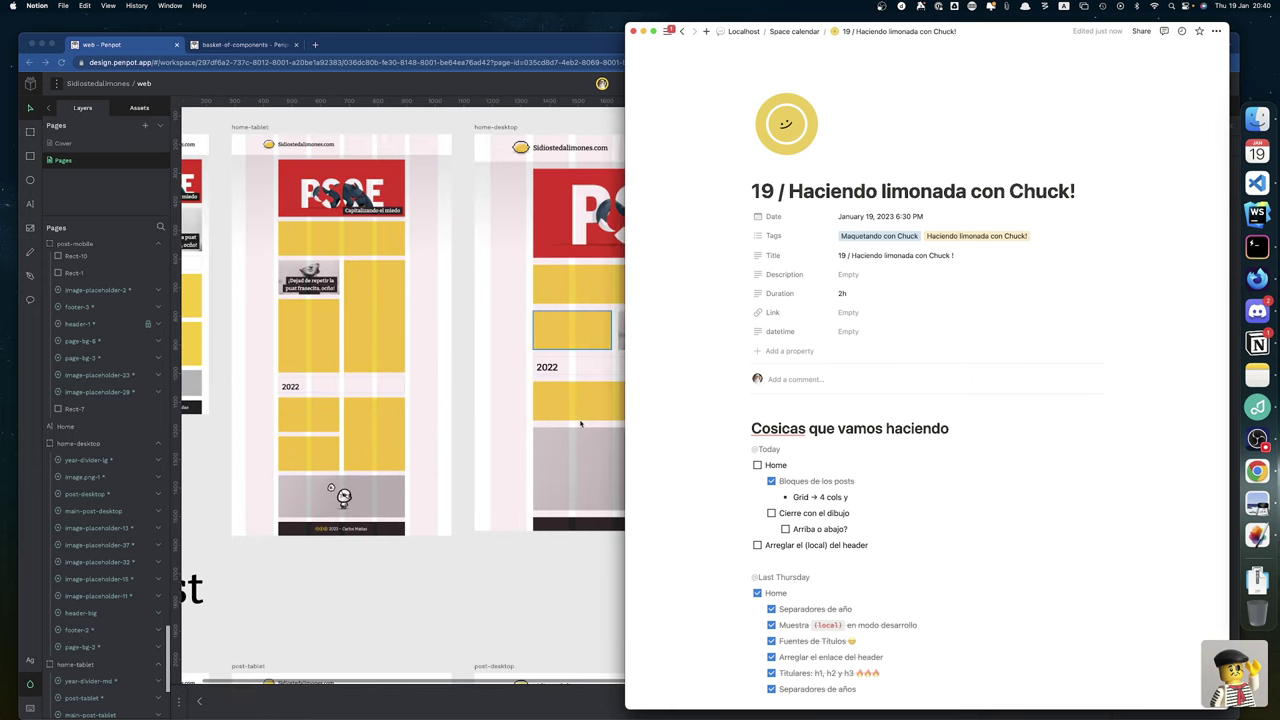
pyautogui.hscroll(2, 580, 423)
pyautogui.scroll(1, 580, 423)
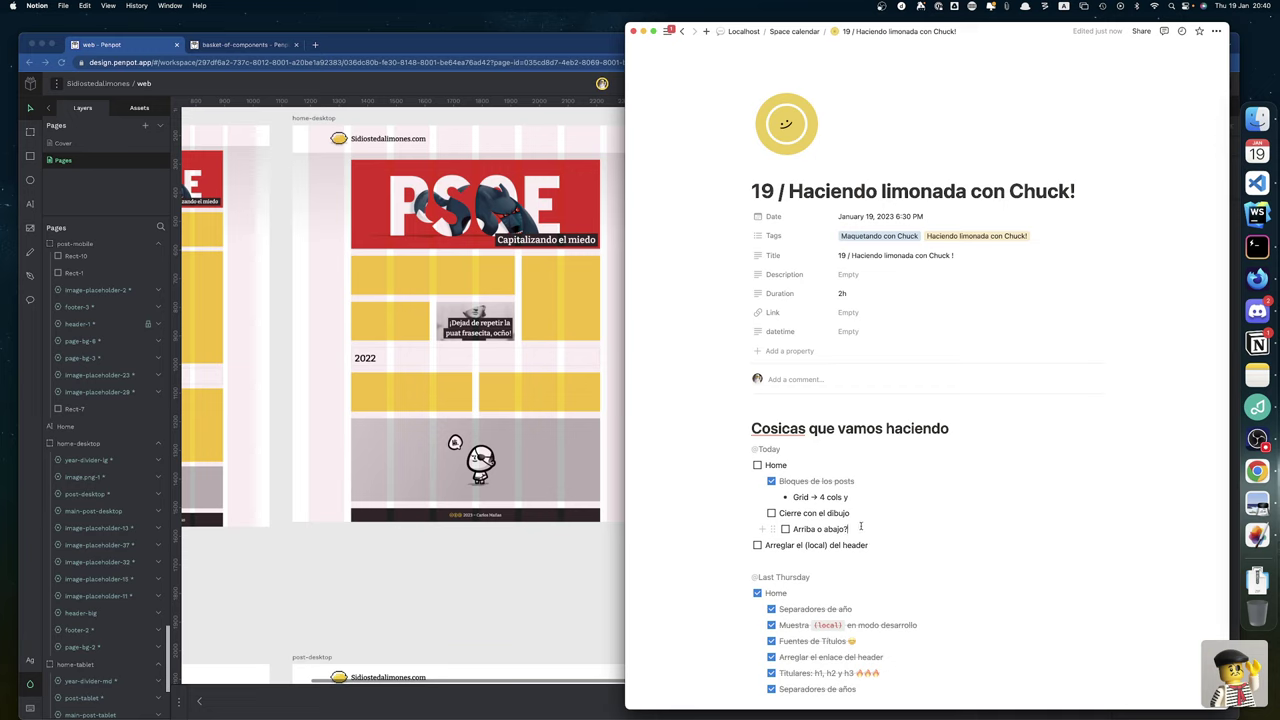
# Add the to-do "190 de alto →" below "Arriba o abajo?" in the Today list of the Notion notes
pyautogui.press('Return')
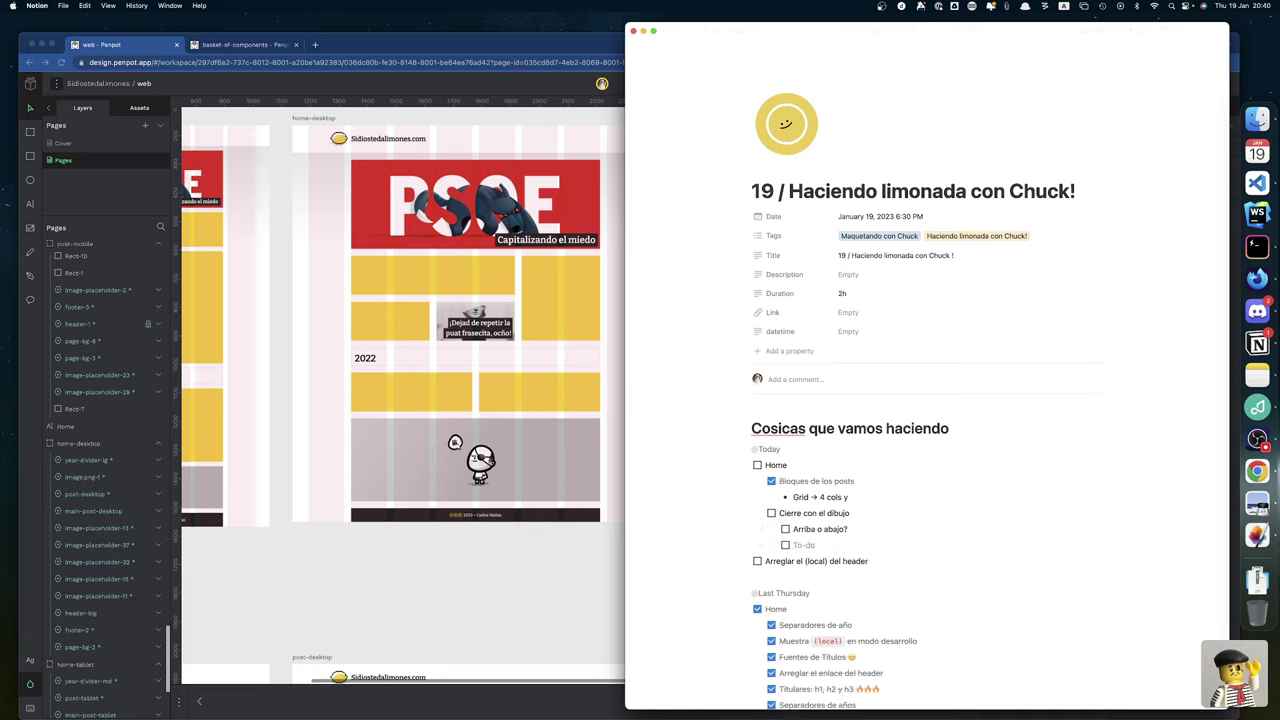
pyautogui.write('19')
pyautogui.write('0 de al')
pyautogui.write('to')
pyautogui.write(' ->')
# Calculate 190*2 and 190*3 in the launcher's calculator
pyautogui.press('super+space')
pyautogui.write('190')
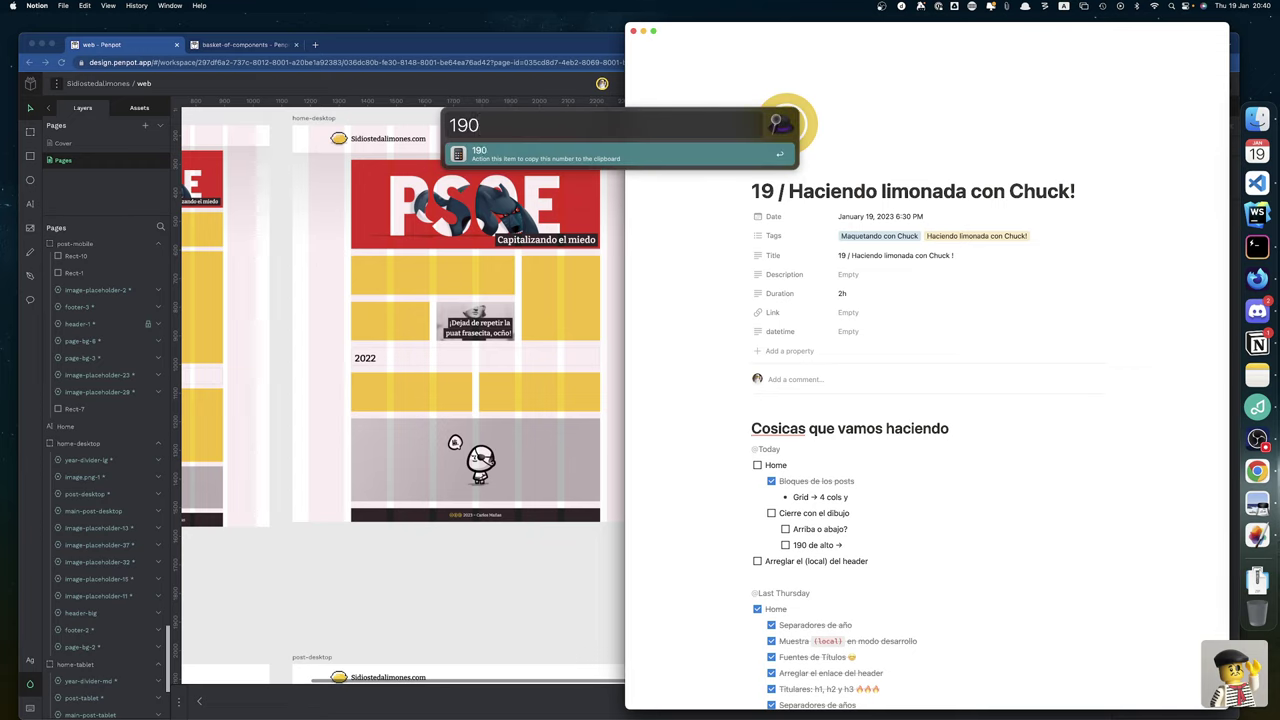
pyautogui.write('*2')
pyautogui.press('BackSpace')
pyautogui.write('3')
pyautogui.press('Return')
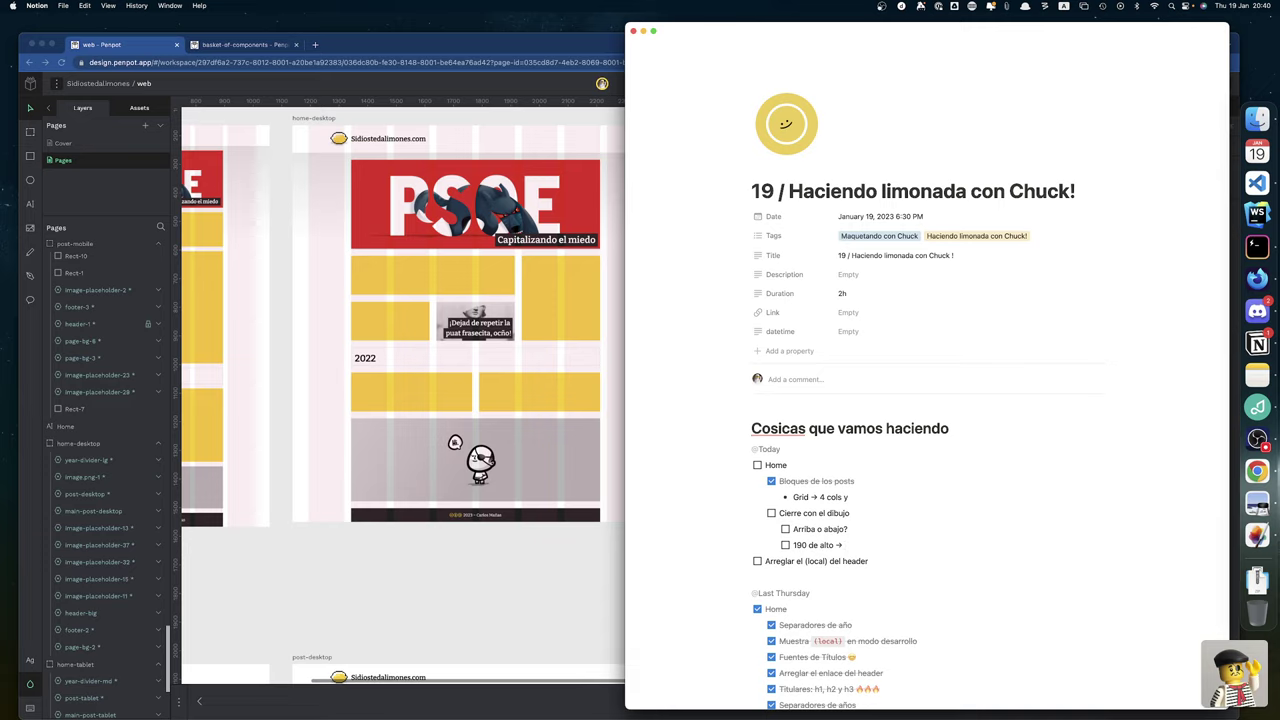
# Complete the "190 de alto →" to-do with "380 / 570" and add an empty to-do below it
pyautogui.write('380 / 570')
pyautogui.press('Left')
pyautogui.press('Left')
pyautogui.press('Left')
pyautogui.press('Return')
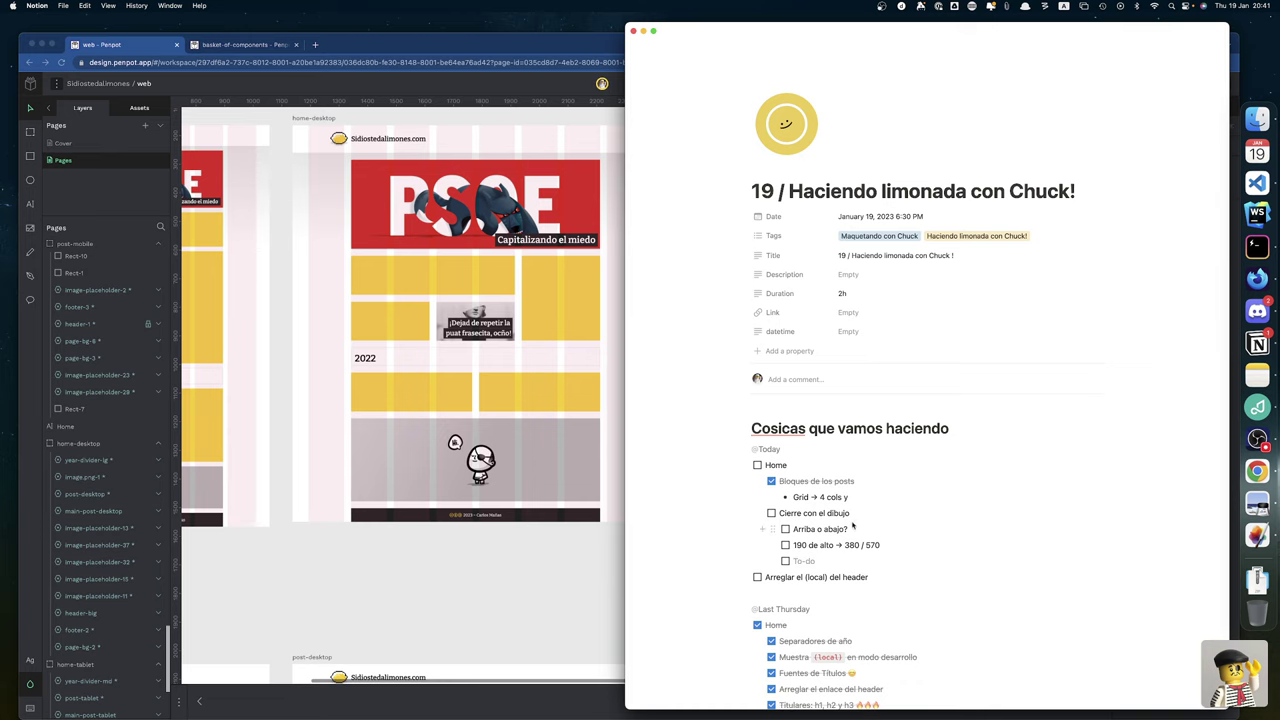
# Switch to Penpot and select the character drawing in the about-desktop frame to check its height
pyautogui.hscroll(10, 530, 536)
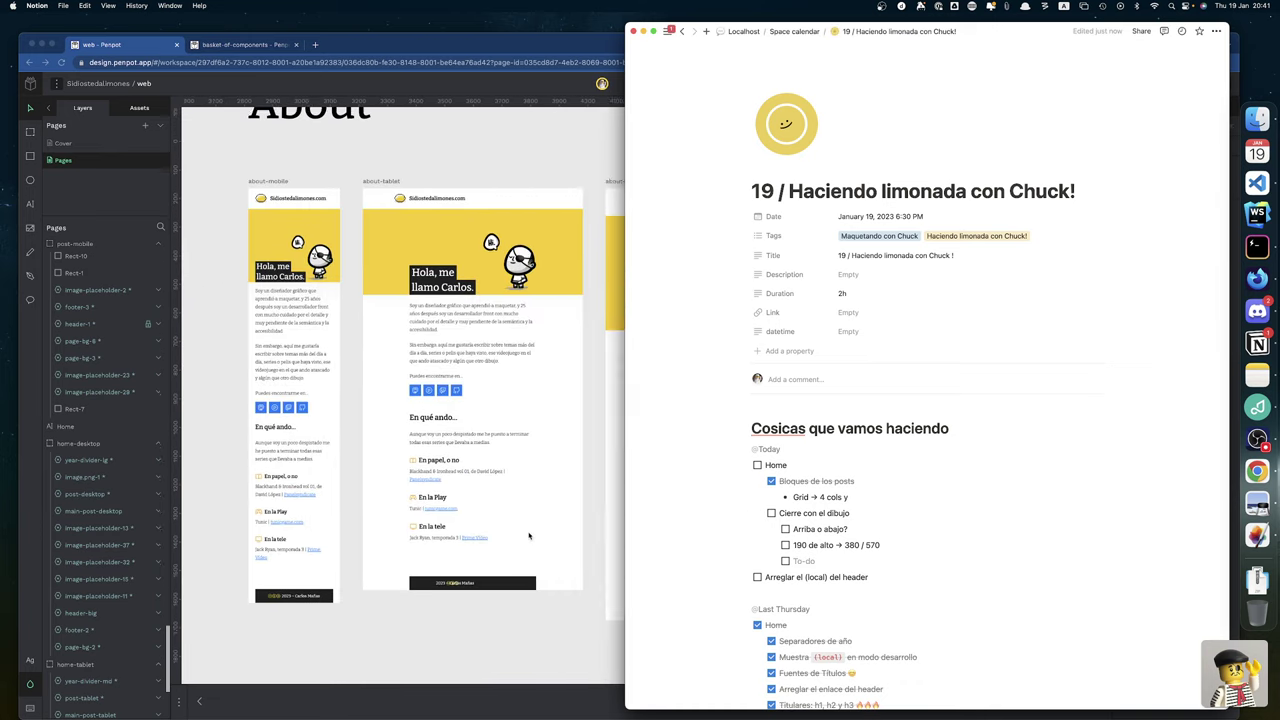
pyautogui.hscroll(10, 530, 536)
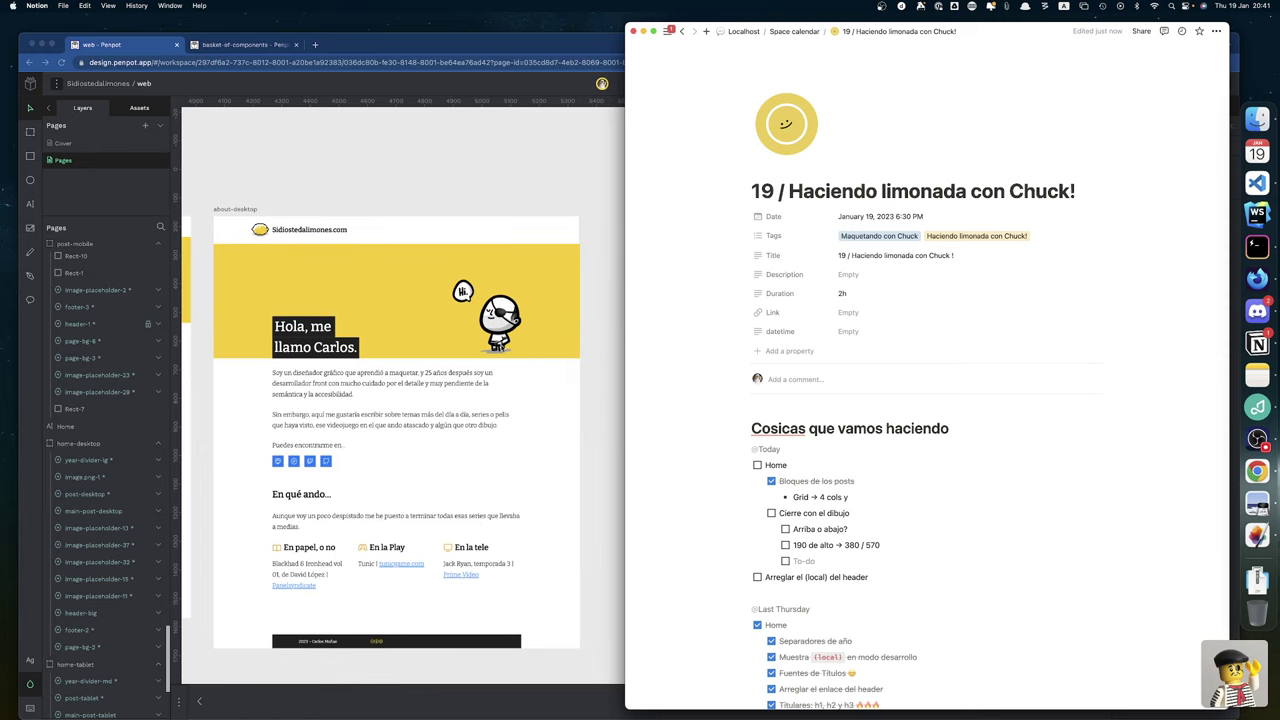
pyautogui.click(502, 348)
pyautogui.click(500, 340)
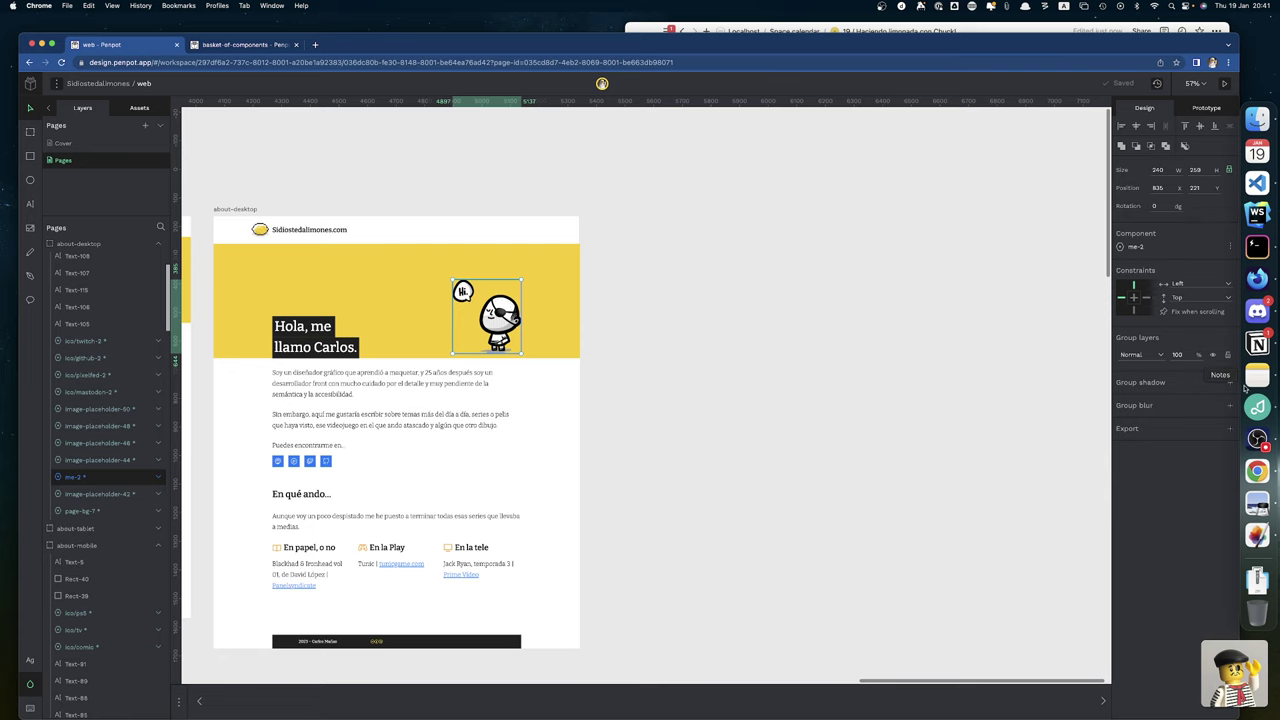
# Switch back to Notion and enter "260 de alto →" in the empty to-do
pyautogui.click(1257, 344)
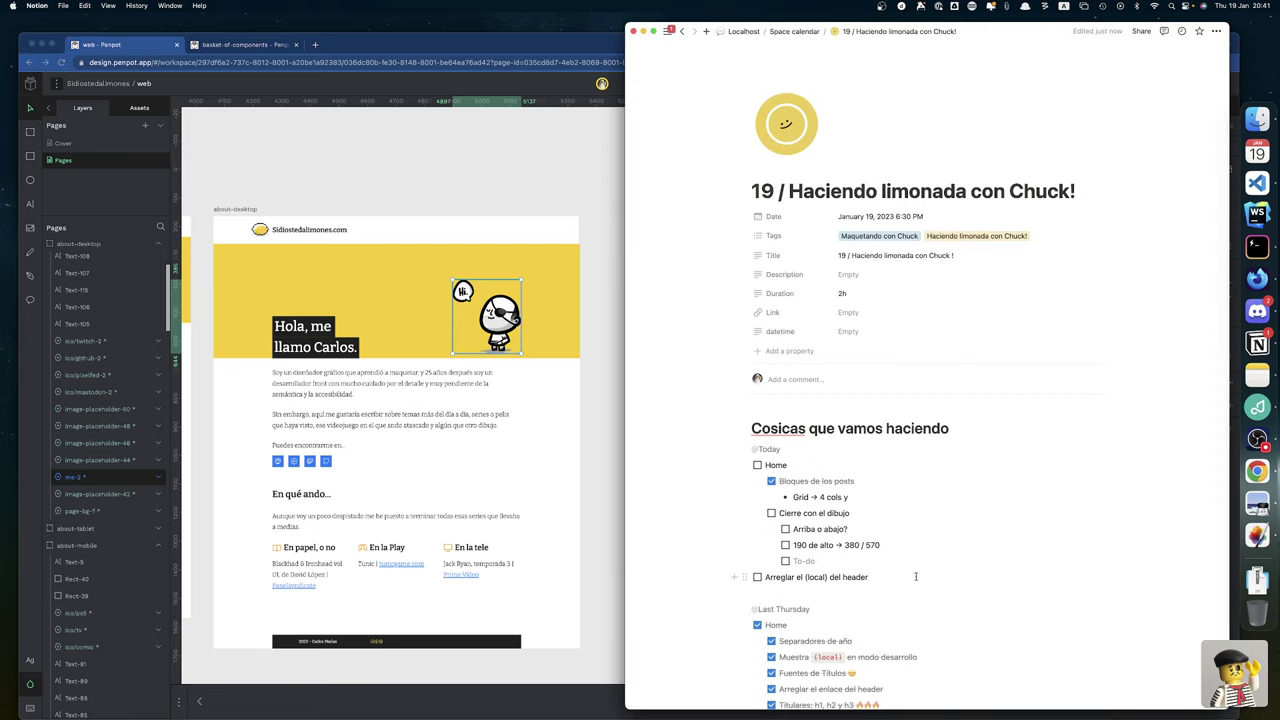
pyautogui.write('260')
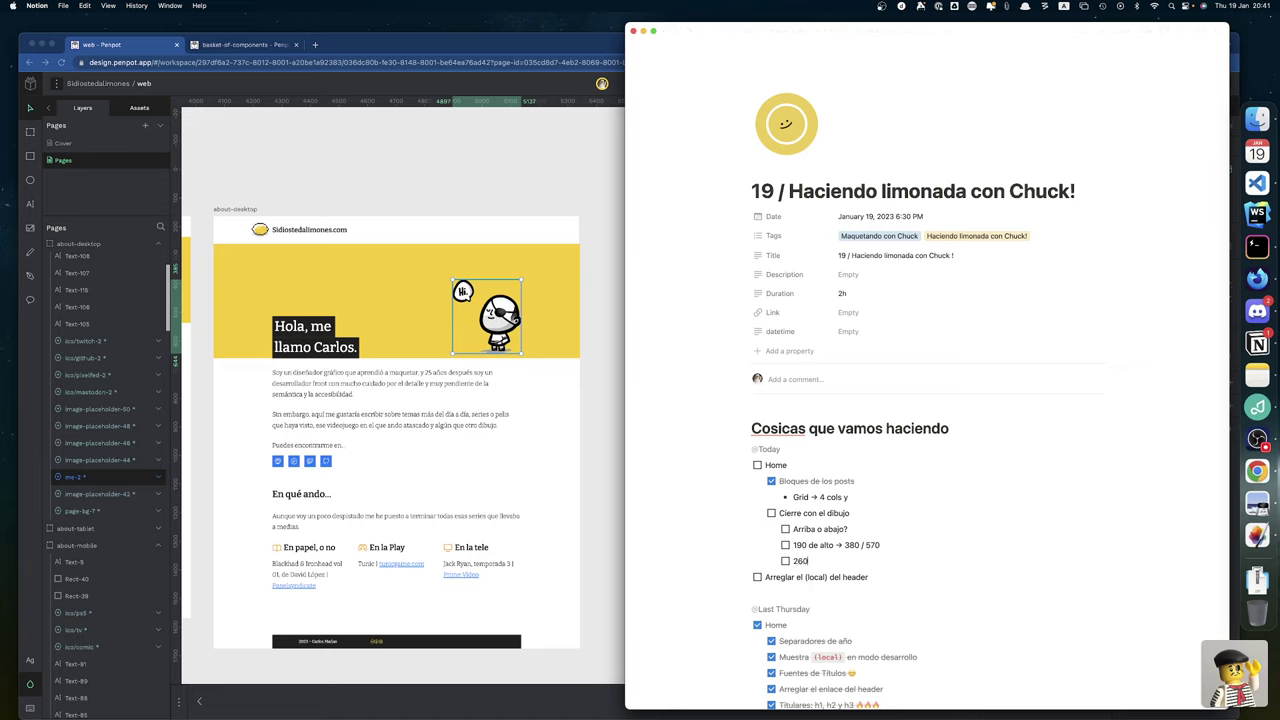
pyautogui.write(' de alto')
pyautogui.write(' ->')
# Calculate 260*2 and 260*3 in the launcher and complete the "260 de alto →" to-do with "250 / 780"
pyautogui.hotkey('alt', 'space')
pyautogui.write('2')
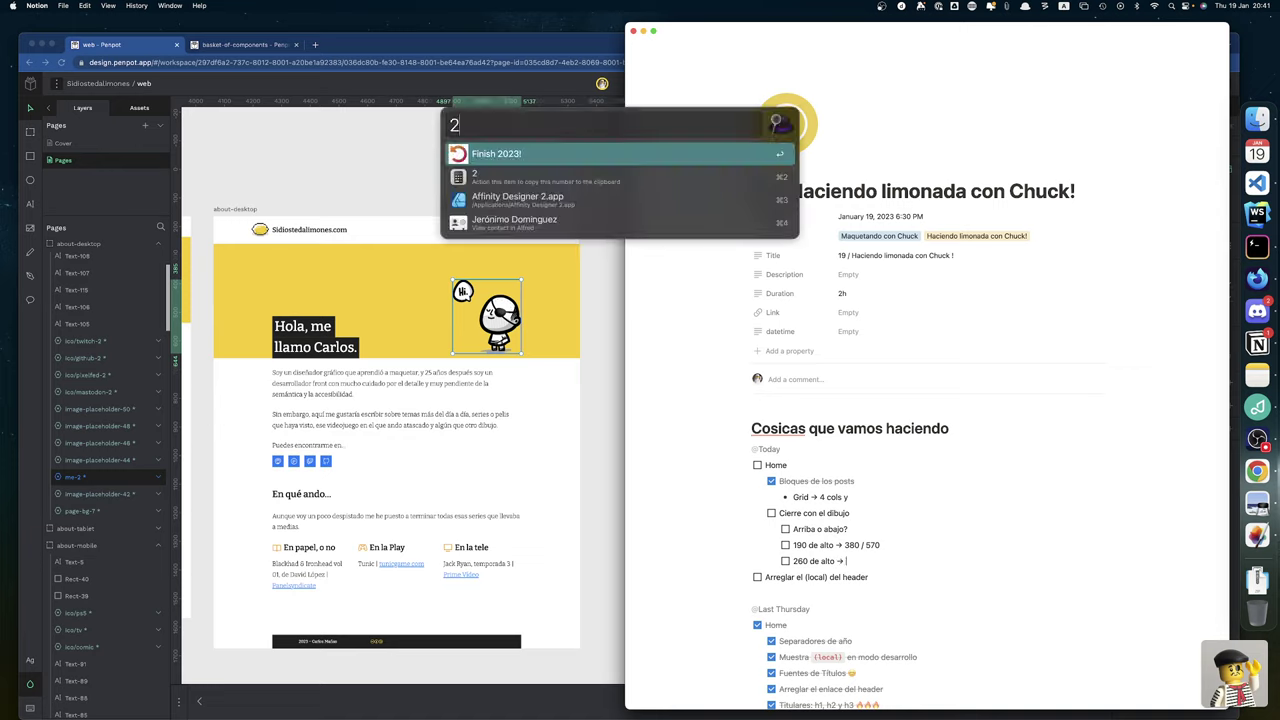
pyautogui.write('60')
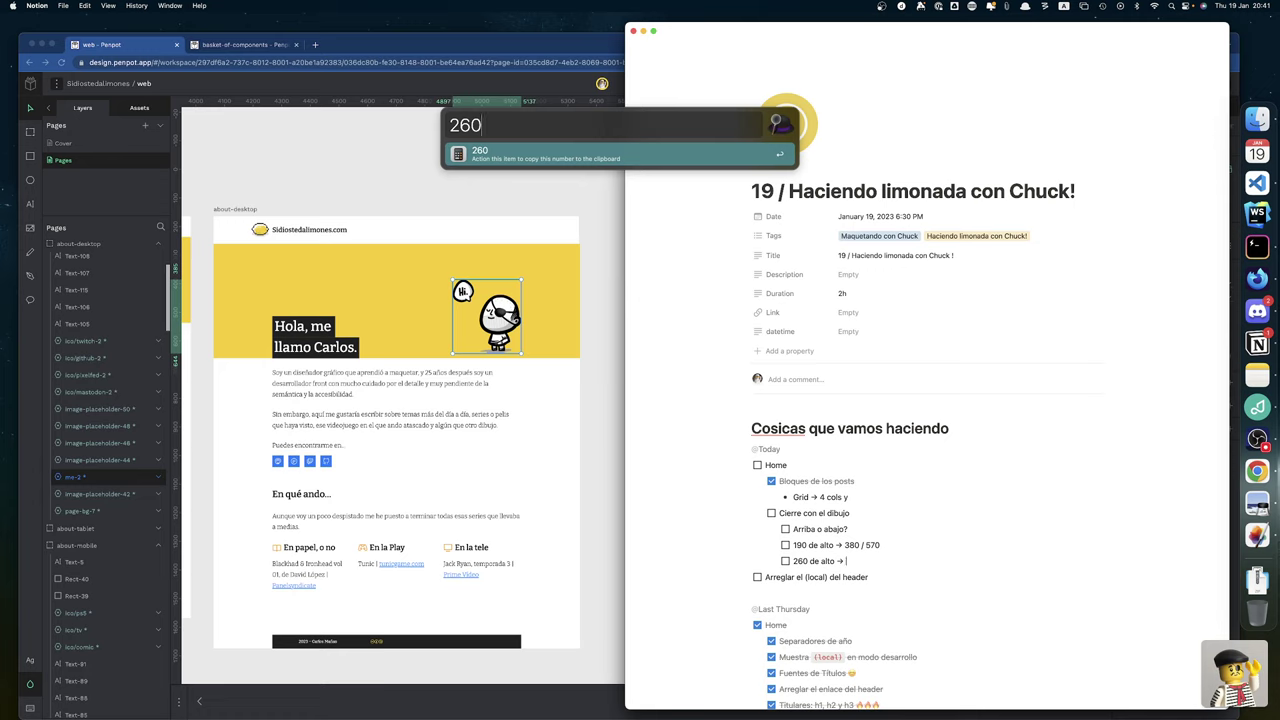
pyautogui.write('*2')
pyautogui.press('BackSpace')
pyautogui.write('3')
pyautogui.press('Return')
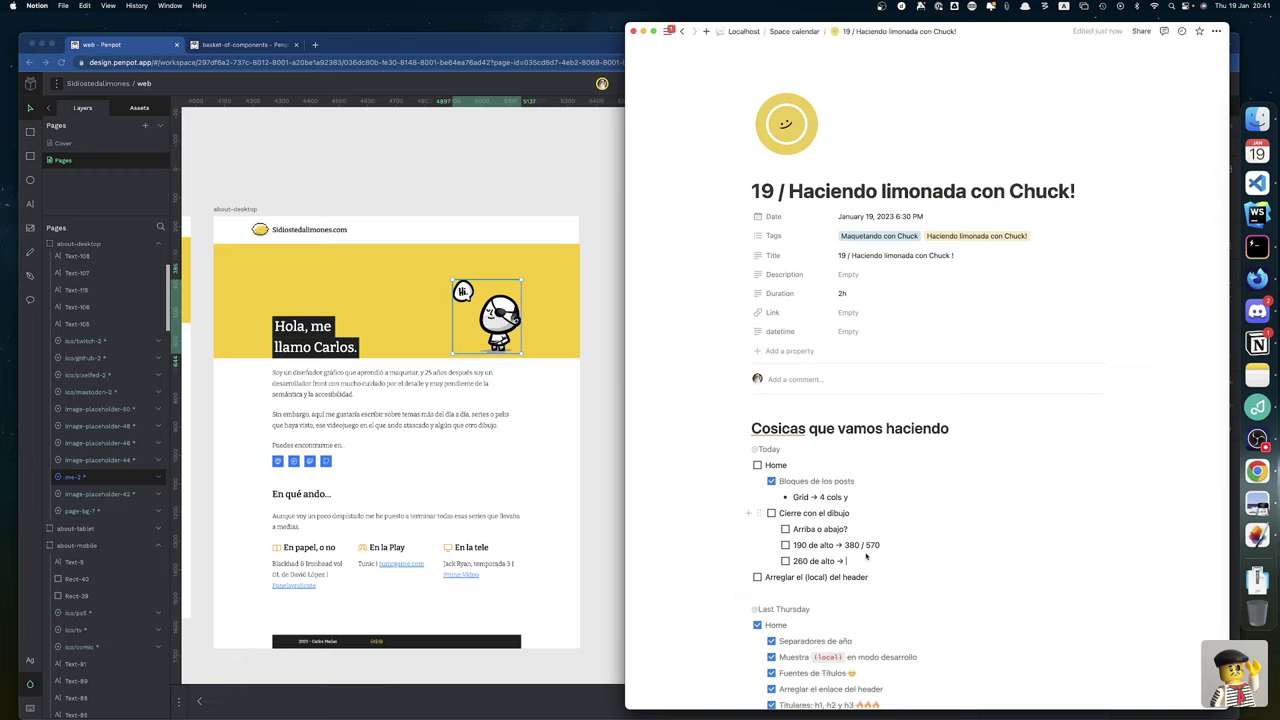
pyautogui.write('520')
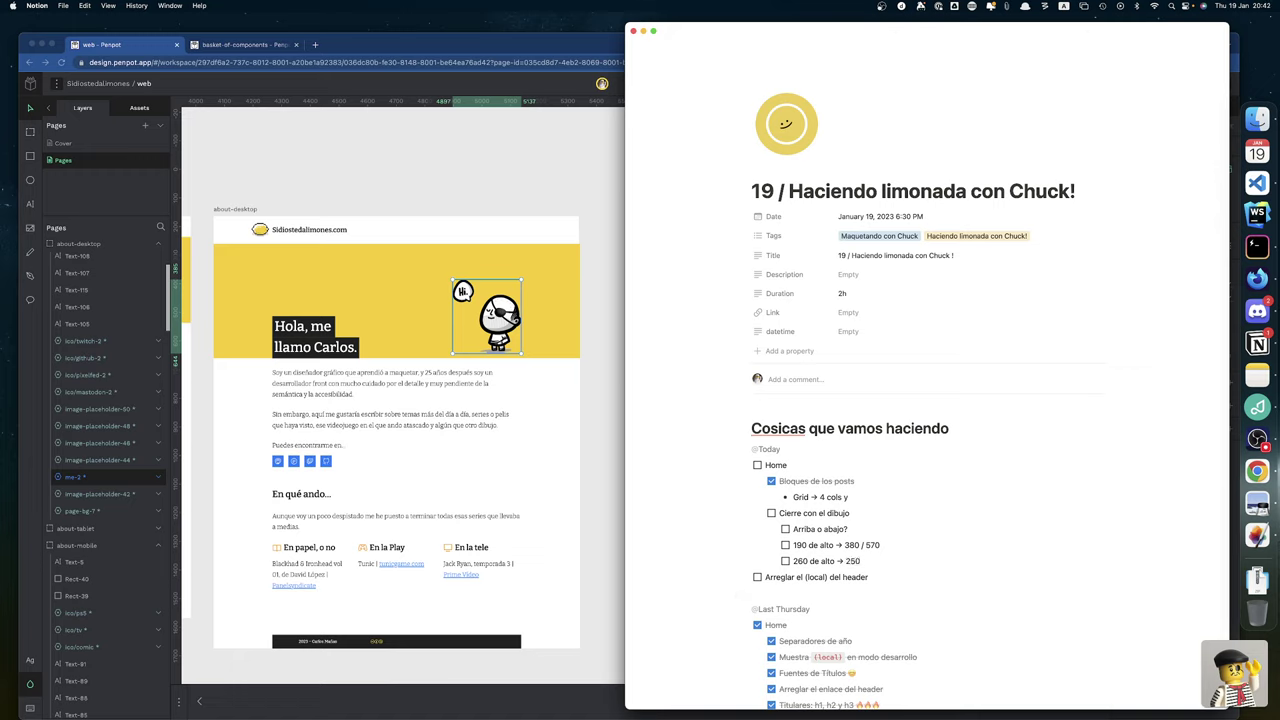
pyautogui.write(' / 780')
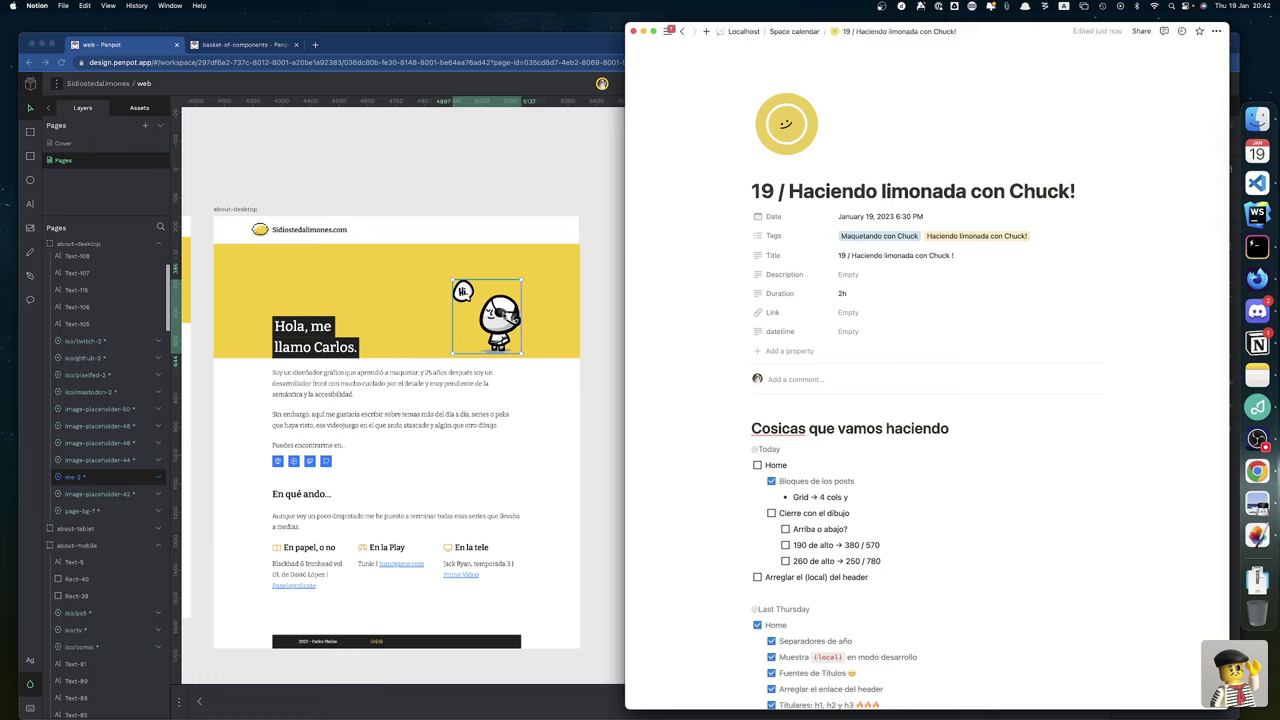
# Return to Penpot, deselect the character drawing in the about-desktop frame and examine its details up close, especially the eye patch texture
pyautogui.rightClick(547, 328)
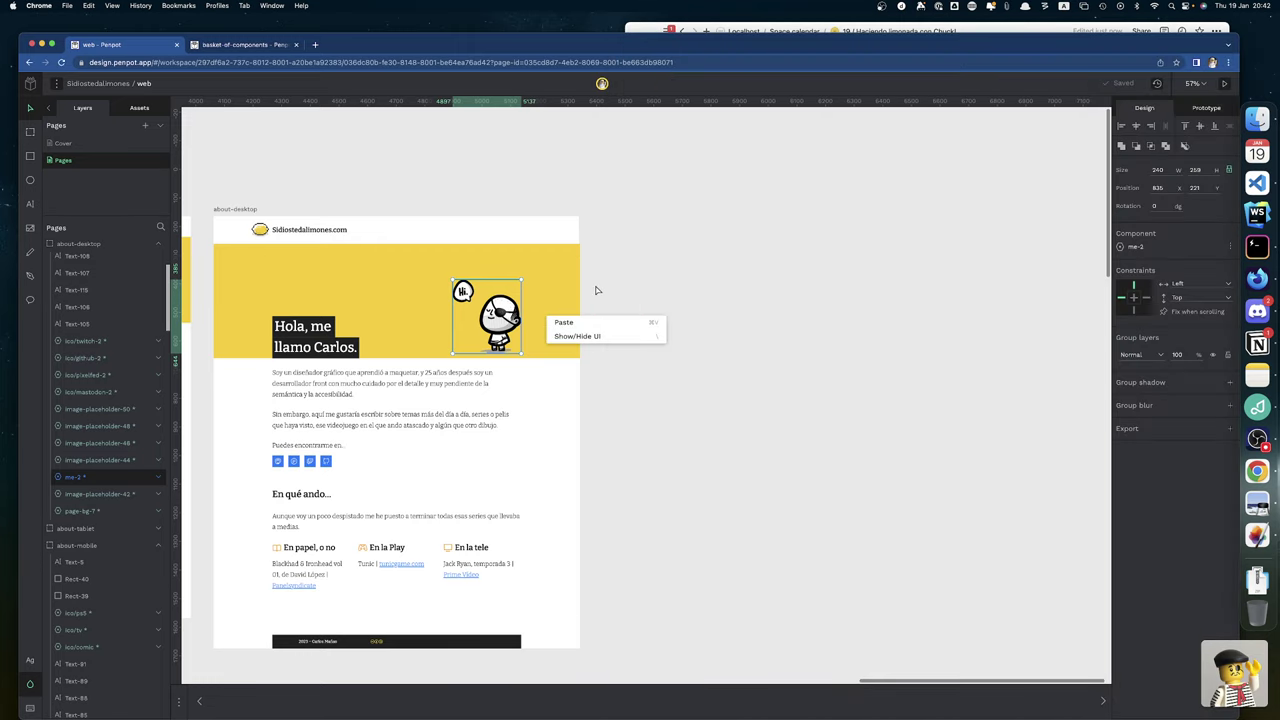
pyautogui.click(595, 290)
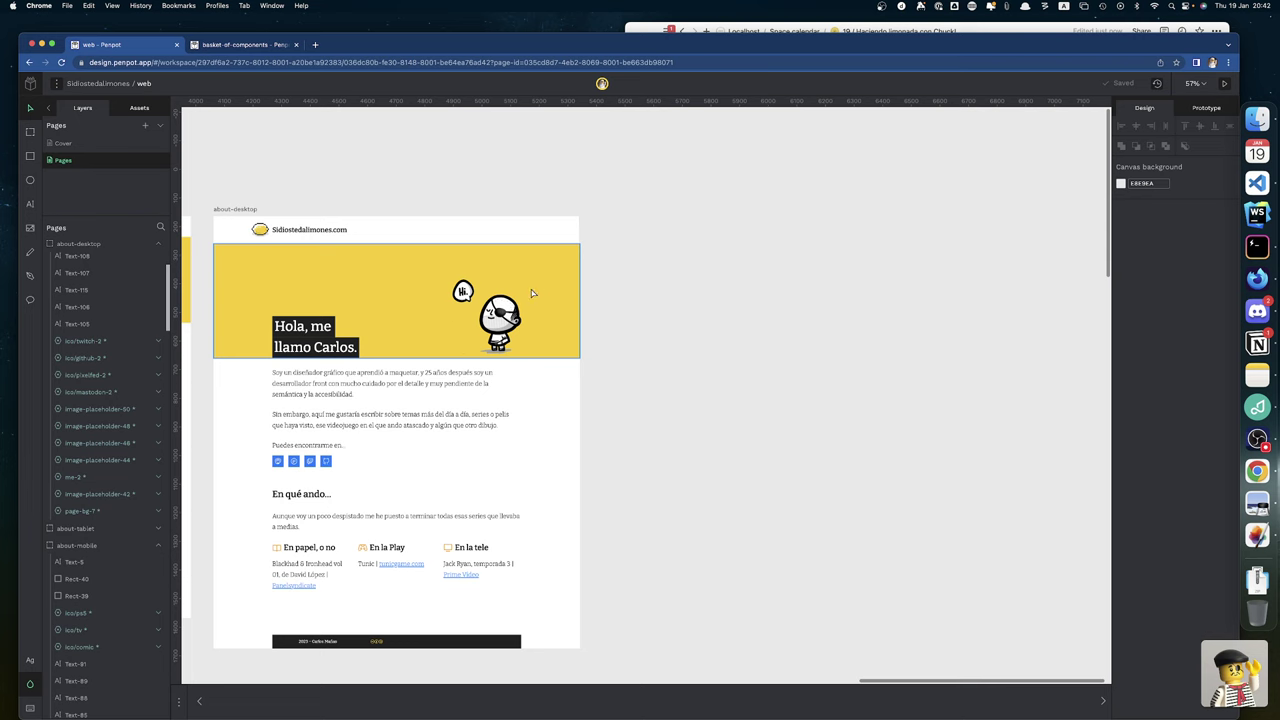
pyautogui.scroll(3, 487, 316)
pyautogui.scroll(5, 490, 314)
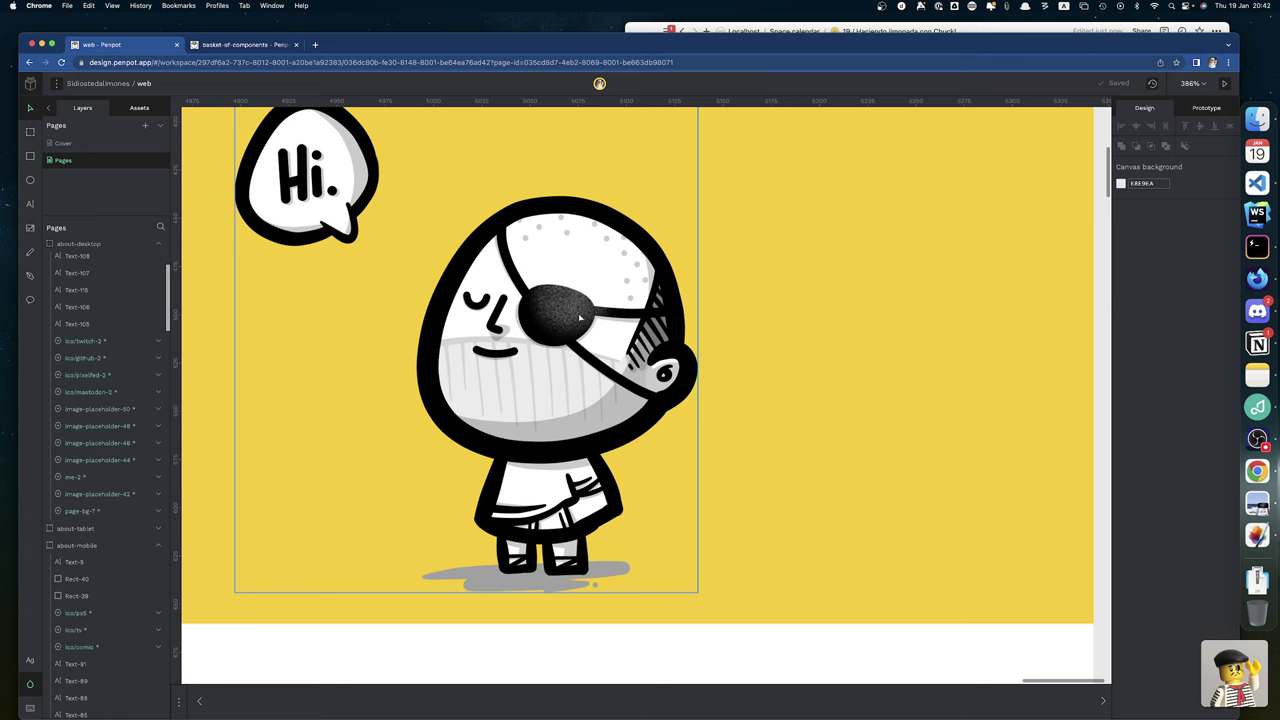
pyautogui.scroll(3, 563, 314)
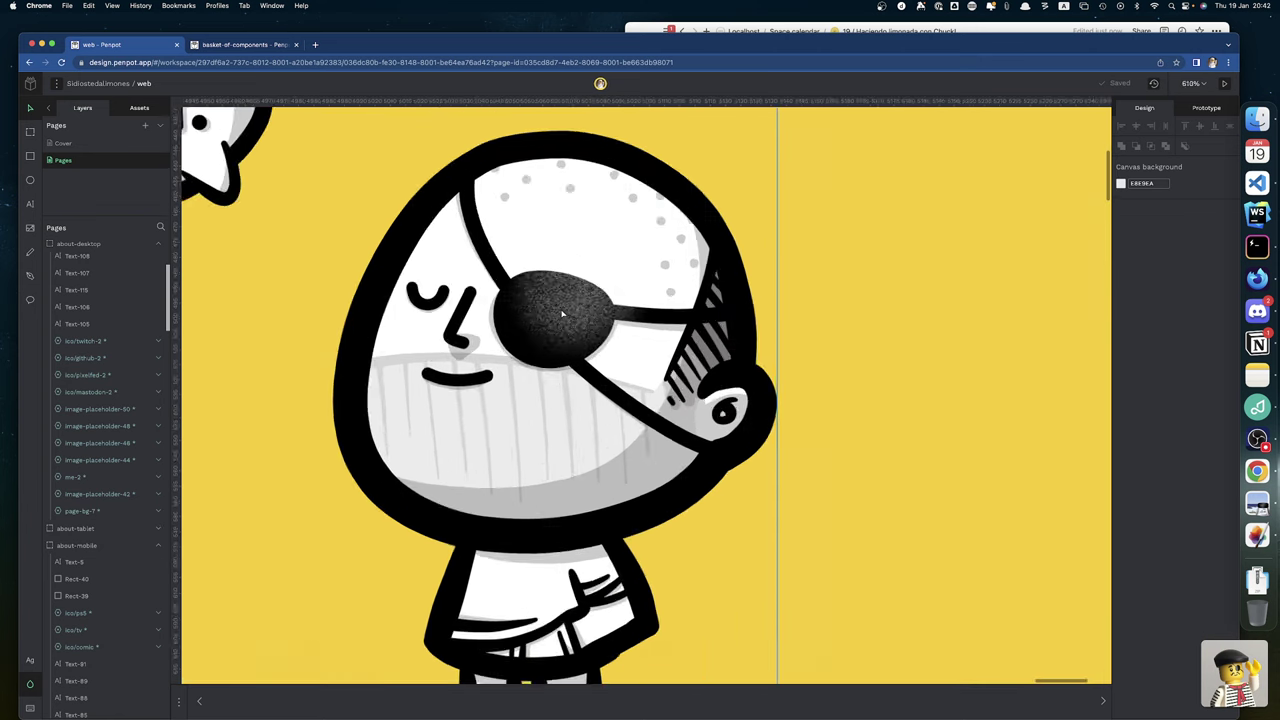
pyautogui.scroll(5, 563, 314)
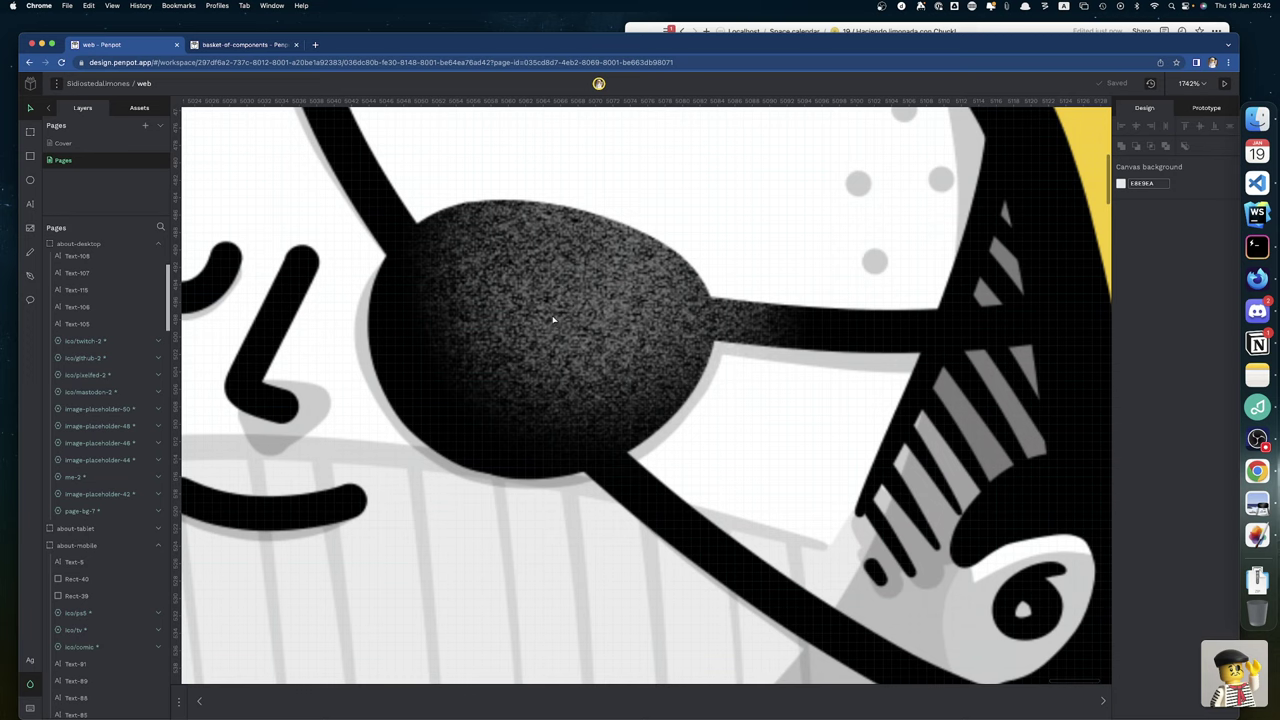
pyautogui.scroll(-10, 538, 337)
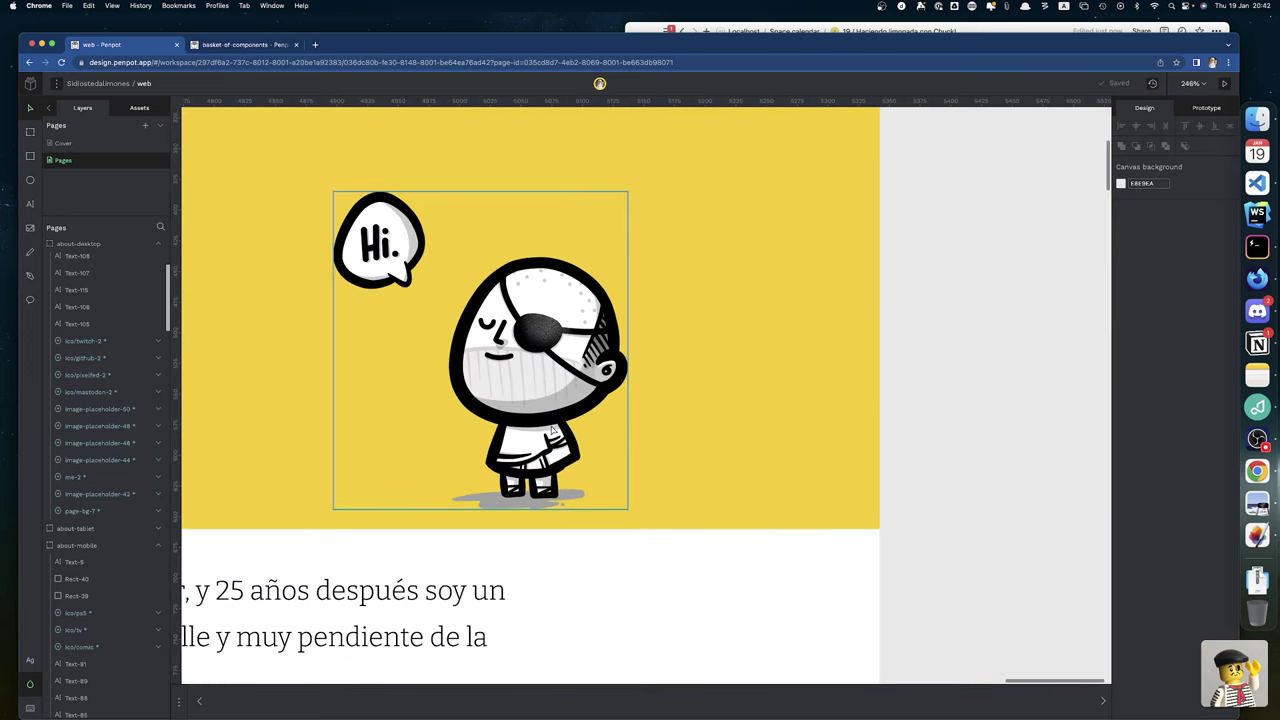
# Select the character drawing and expand its me-2 layer to check what it contains, and collapse it again
pyautogui.click(551, 434)
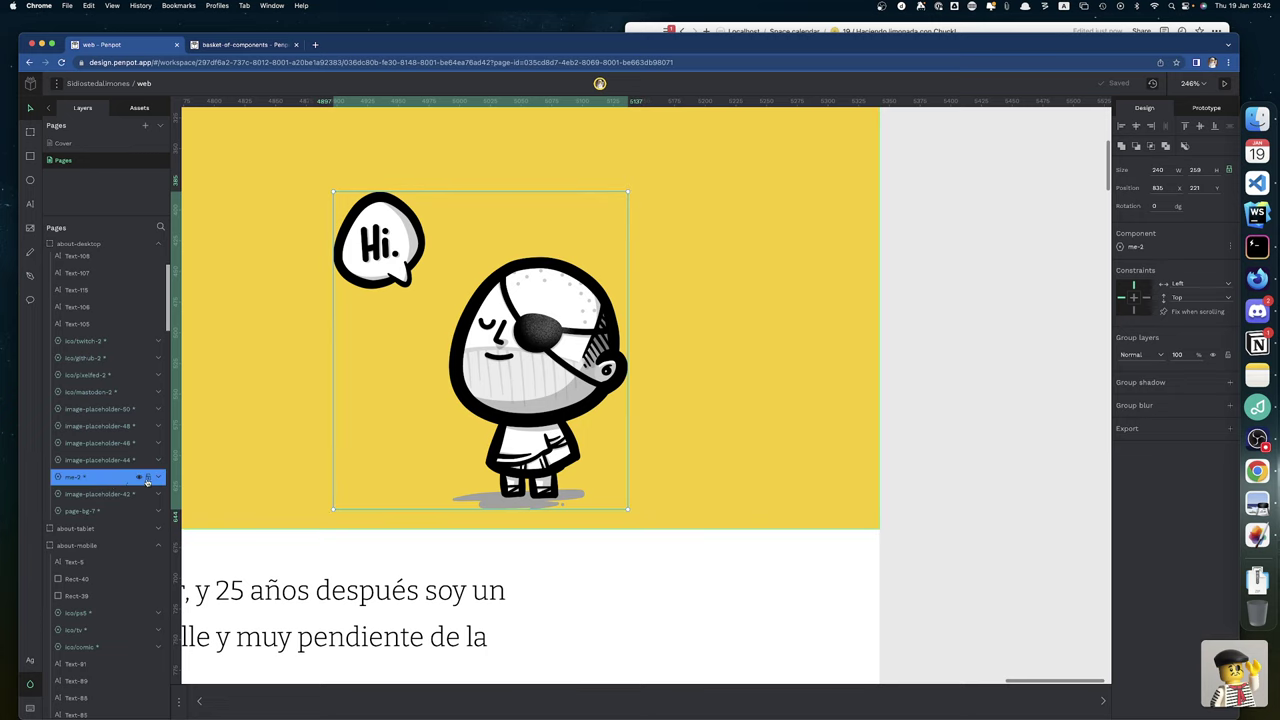
pyautogui.click(157, 479)
pyautogui.click(104, 496)
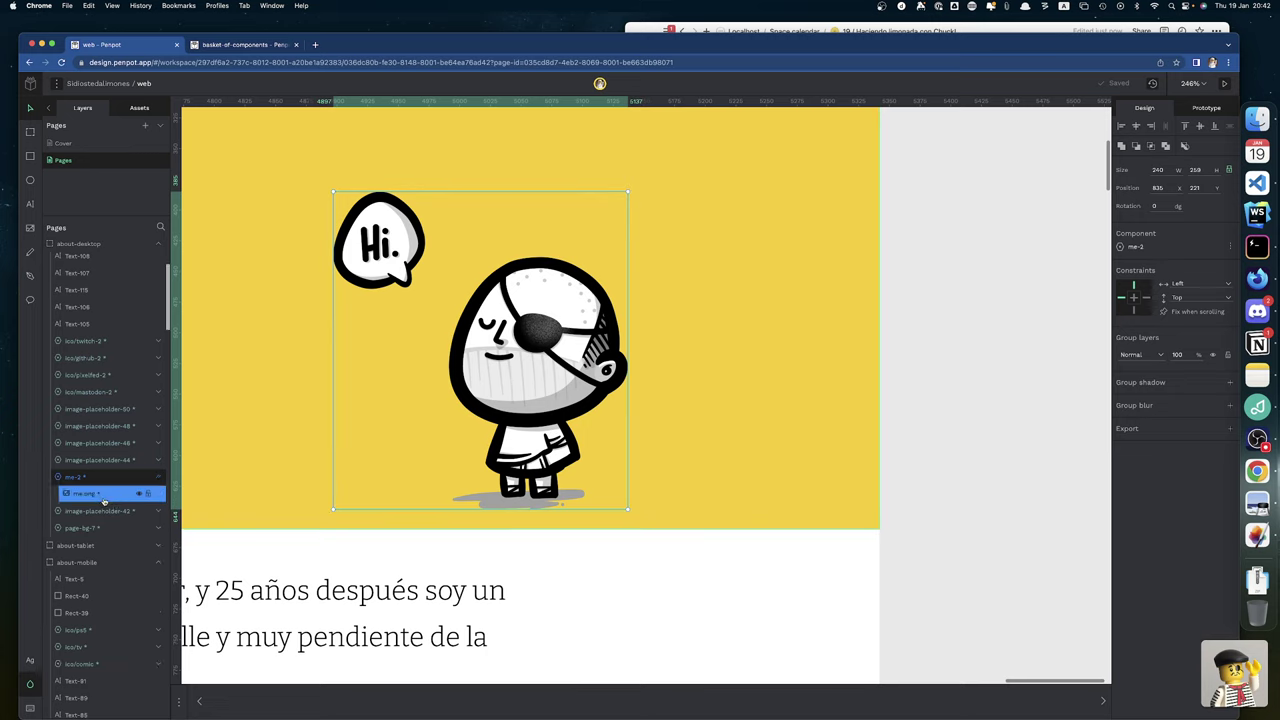
pyautogui.click(157, 479)
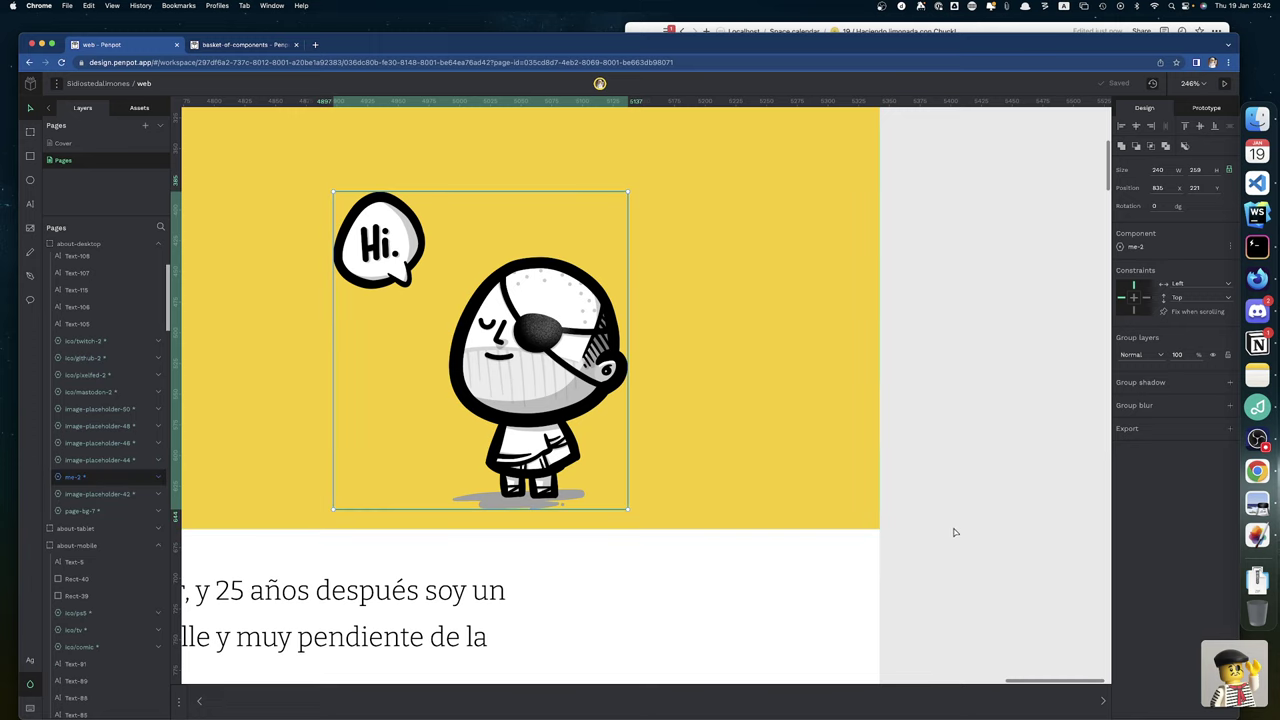
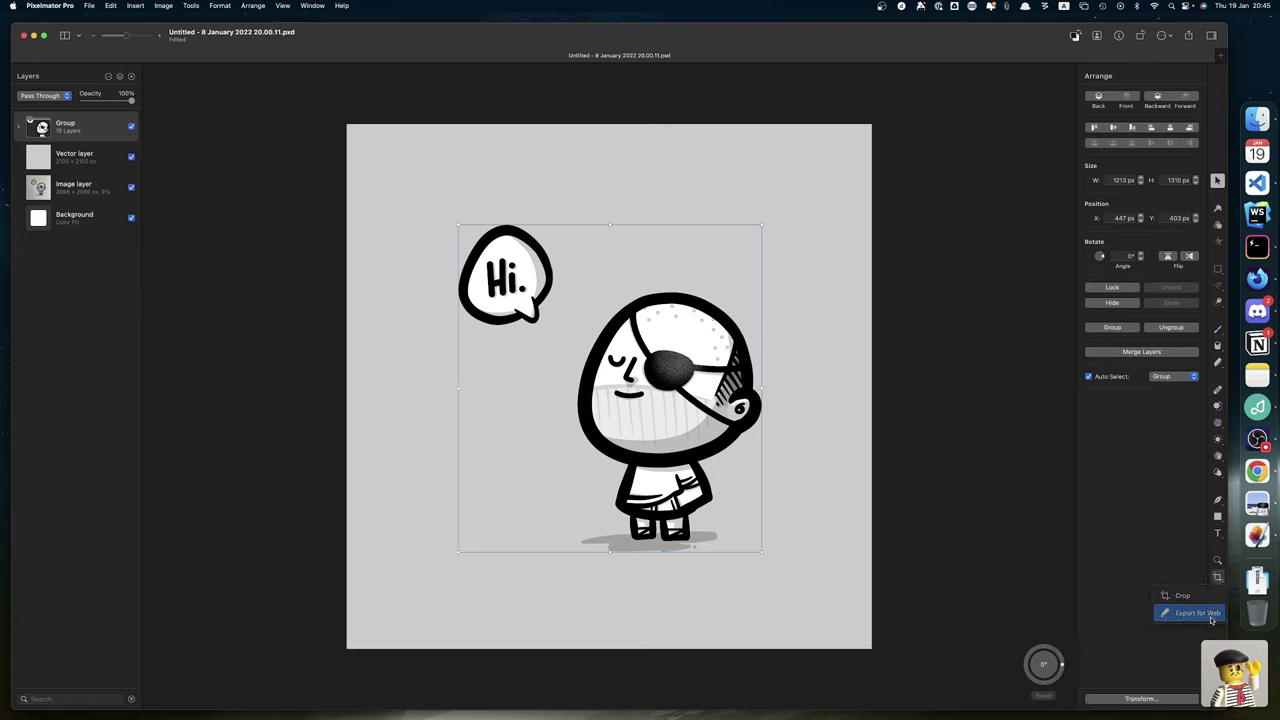
# Set up an export for web containing only the character group and name the export item "mini-me"
pyautogui.click(1195, 612)
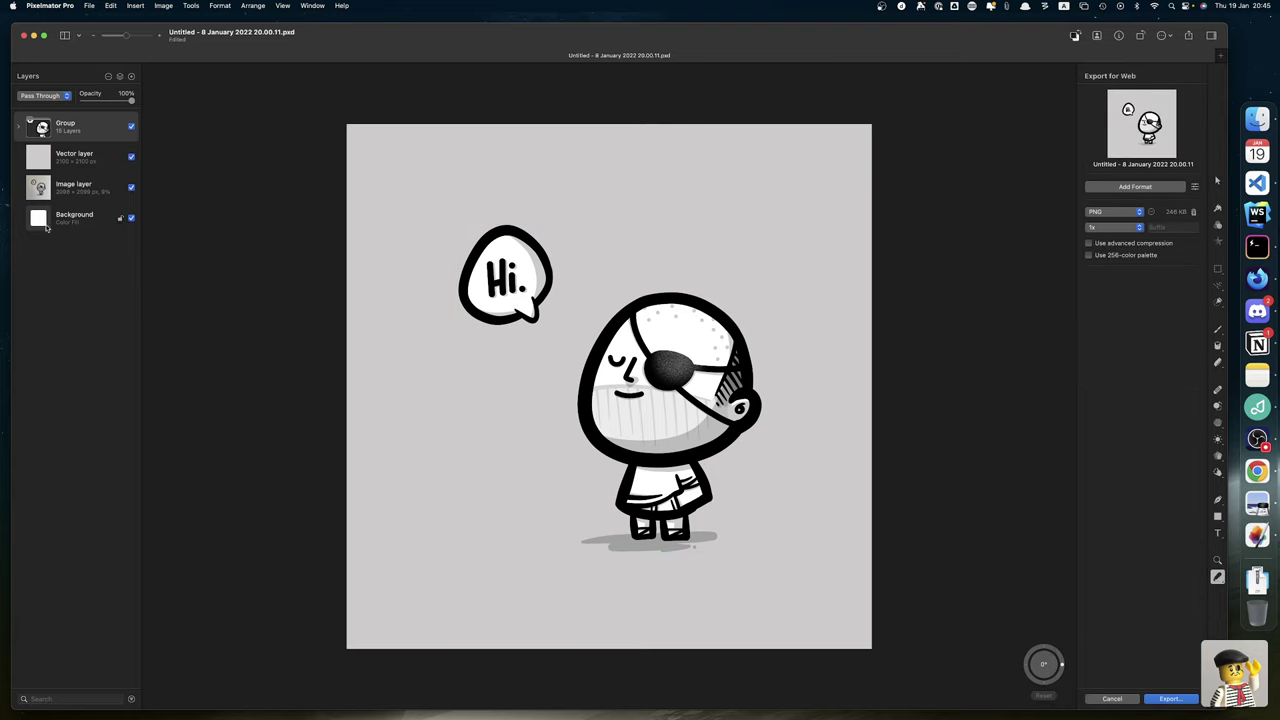
pyautogui.rightClick(90, 128)
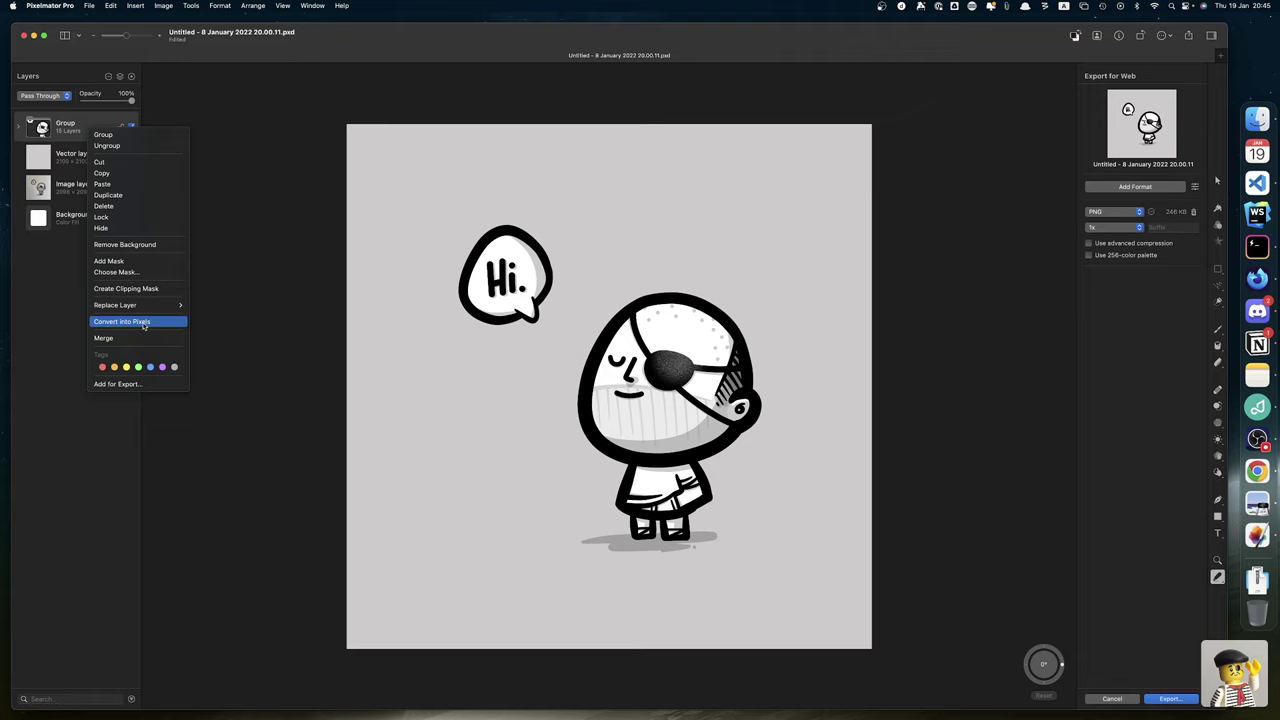
pyautogui.click(129, 386)
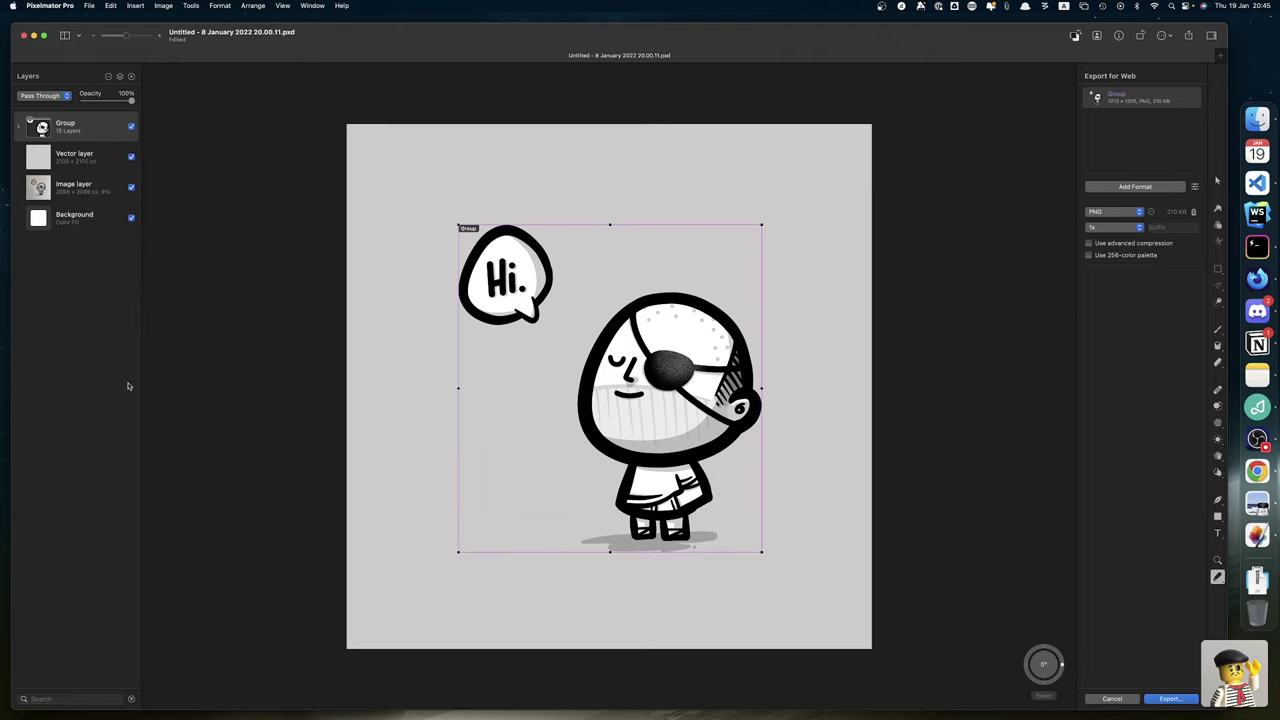
pyautogui.doubleClick(1116, 95)
pyautogui.write('mini-me')
pyautogui.press('Return')
# Keep the export scale at 1x and export the group as mini-me.png to the Desktop
pyautogui.click(1140, 229)
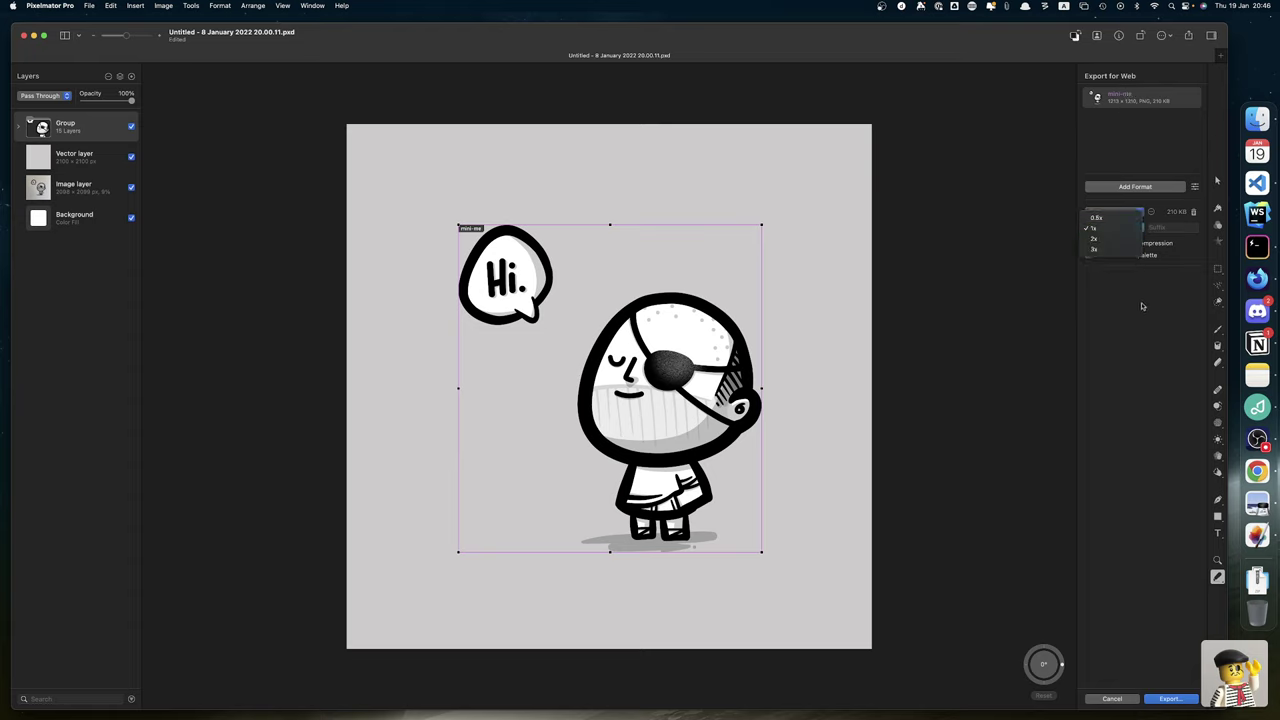
pyautogui.click(1121, 230)
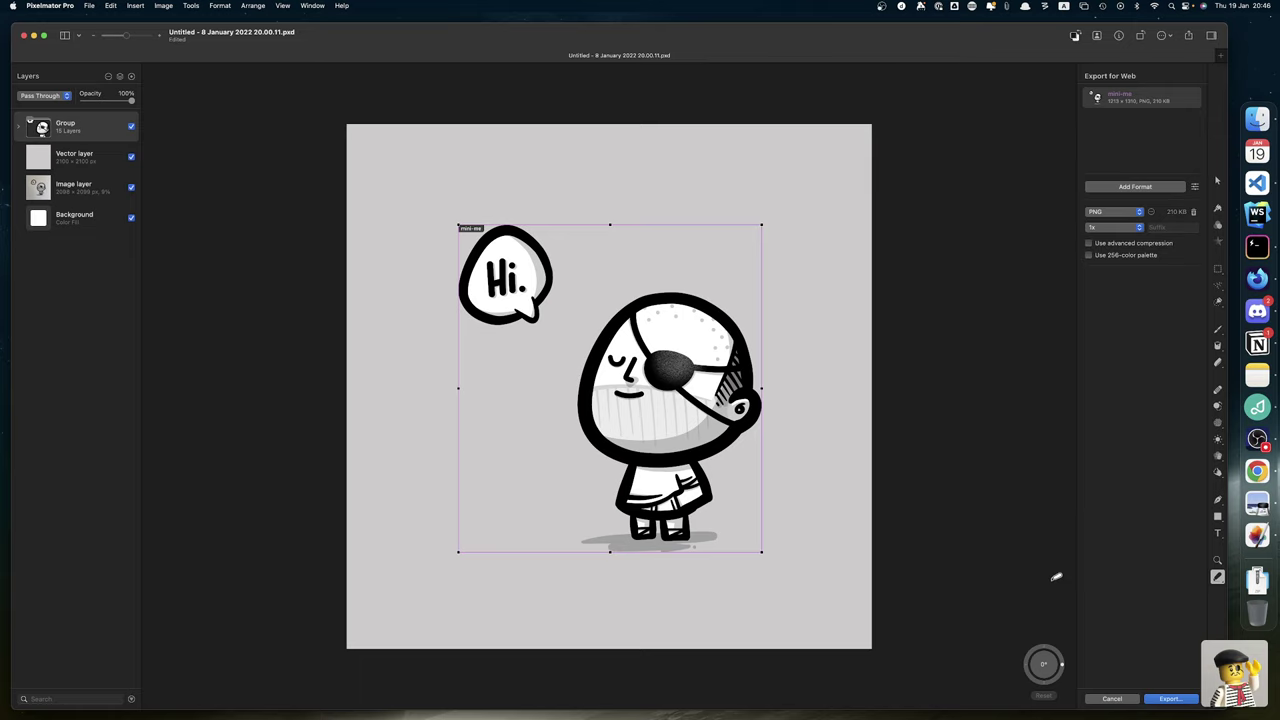
pyautogui.click(1170, 699)
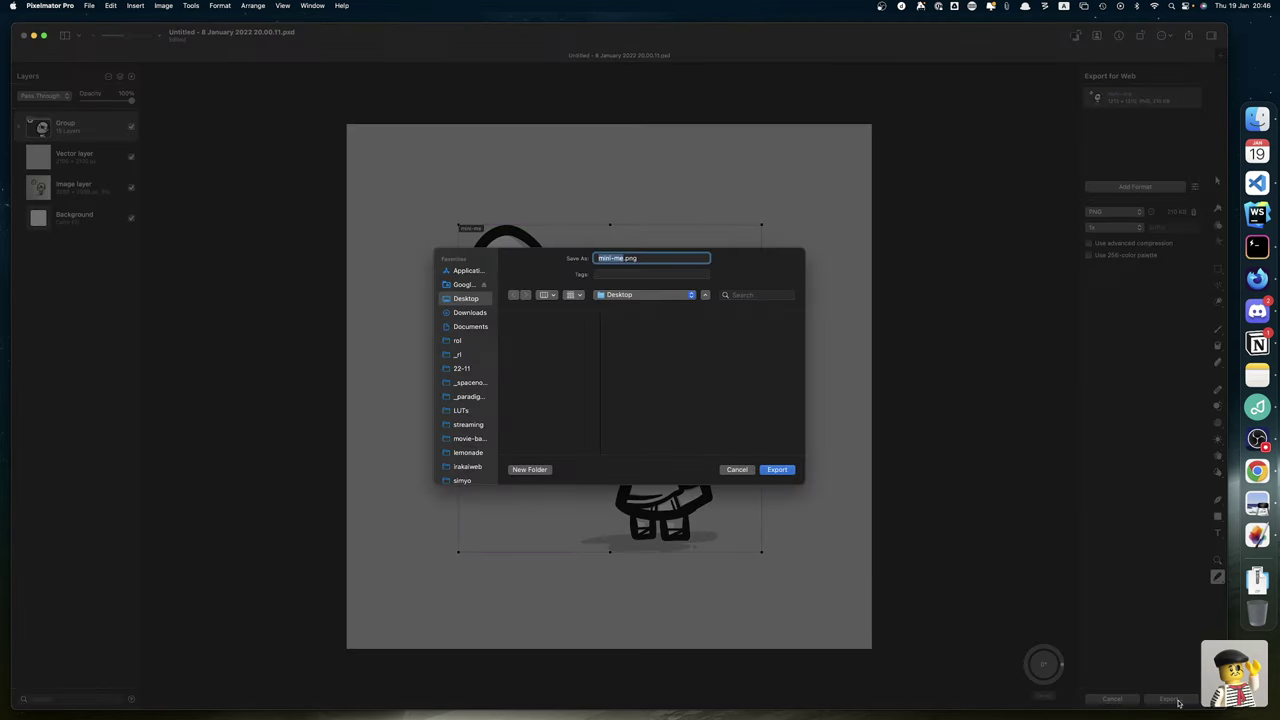
pyautogui.click(785, 470)
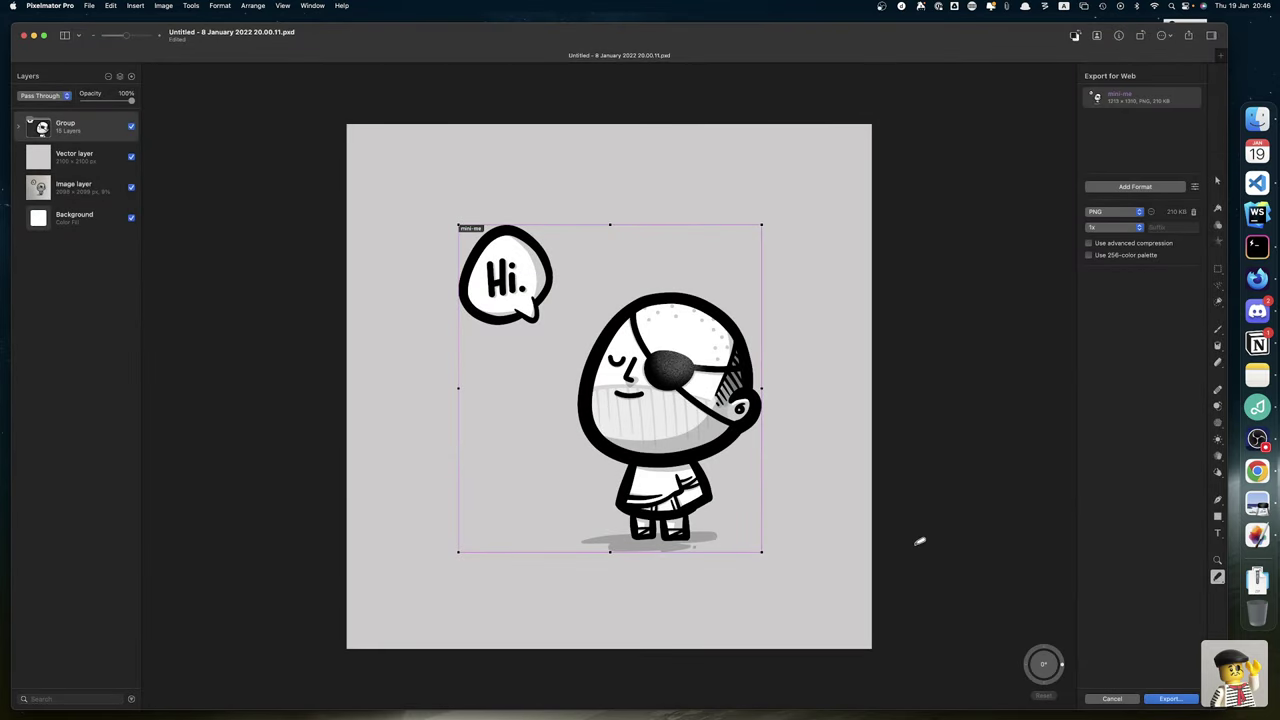
# Go to the desktop, check the file information of mini-me.png, and preview the image at large size
pyautogui.press('super+Tab')
pyautogui.hotkey('ctrl', 'Right')
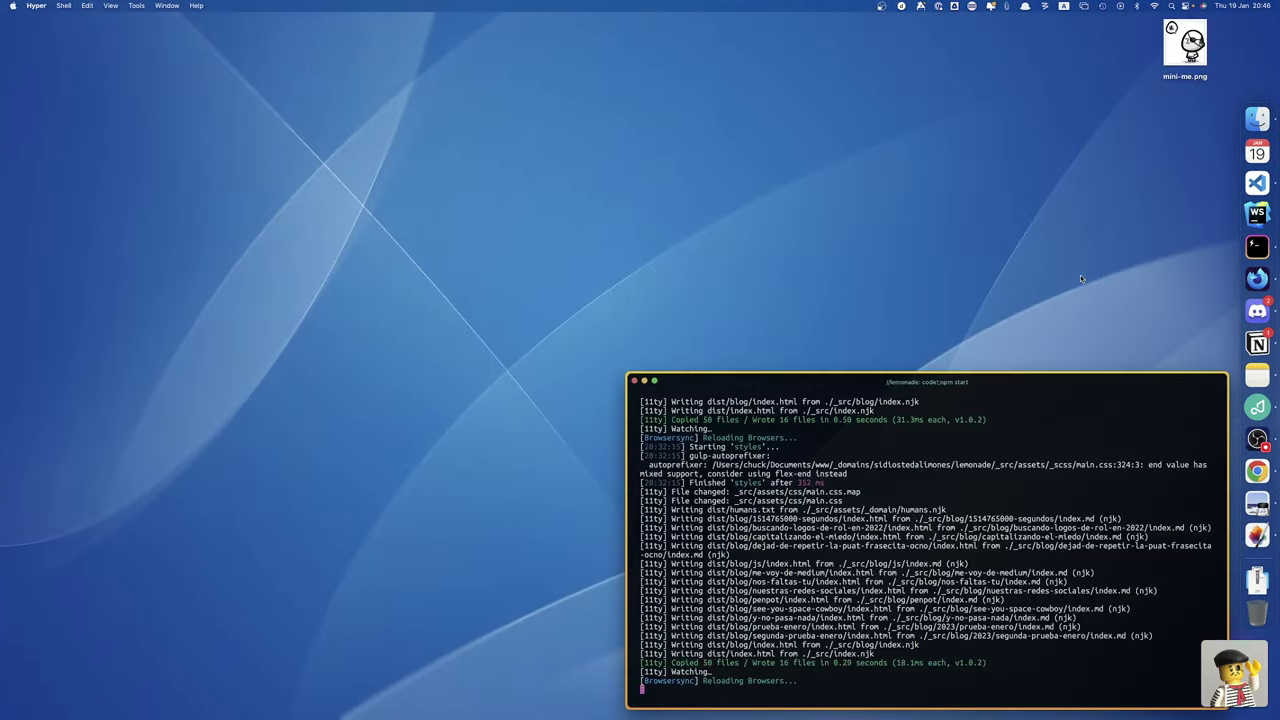
pyautogui.click(1174, 62)
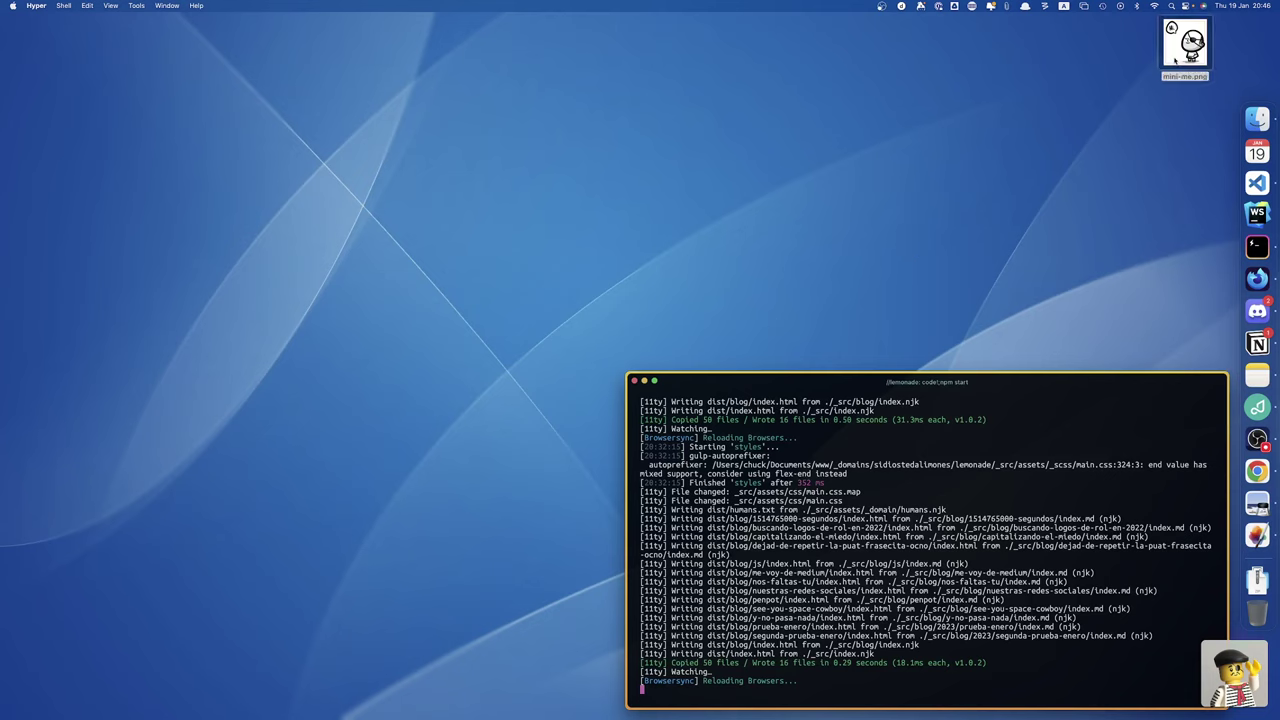
pyautogui.rightClick(1173, 61)
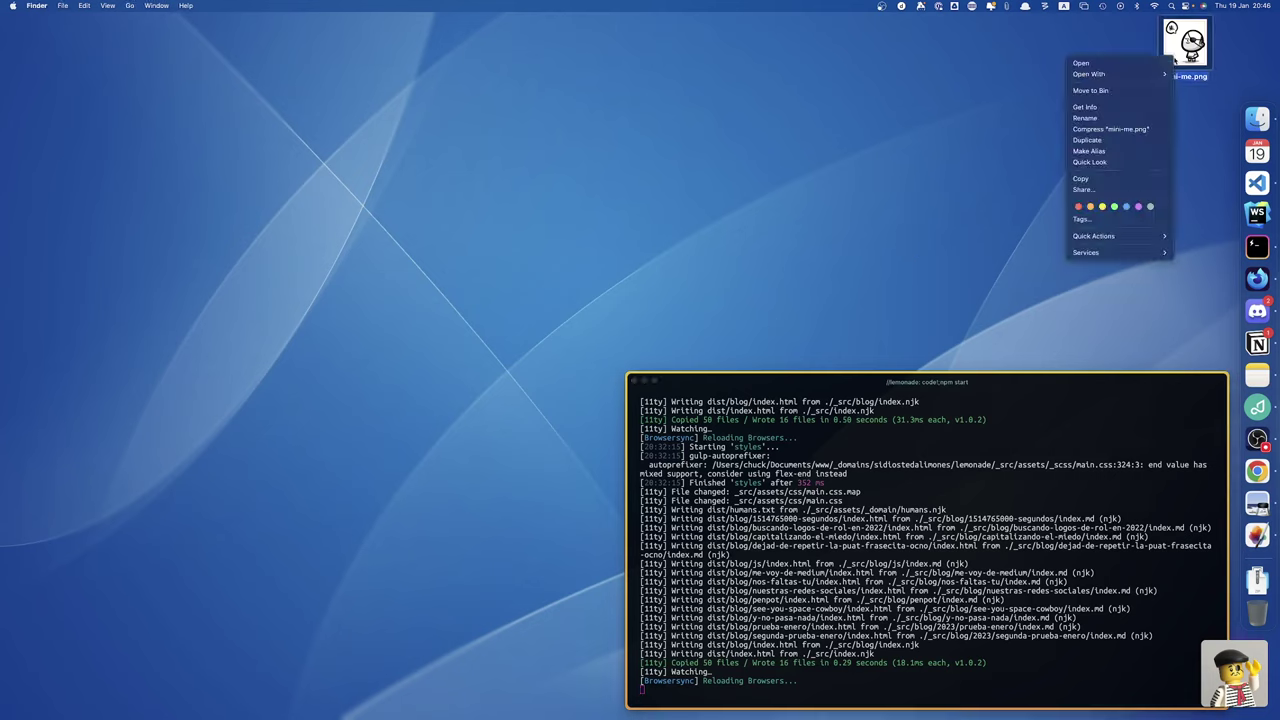
pyautogui.click(1102, 107)
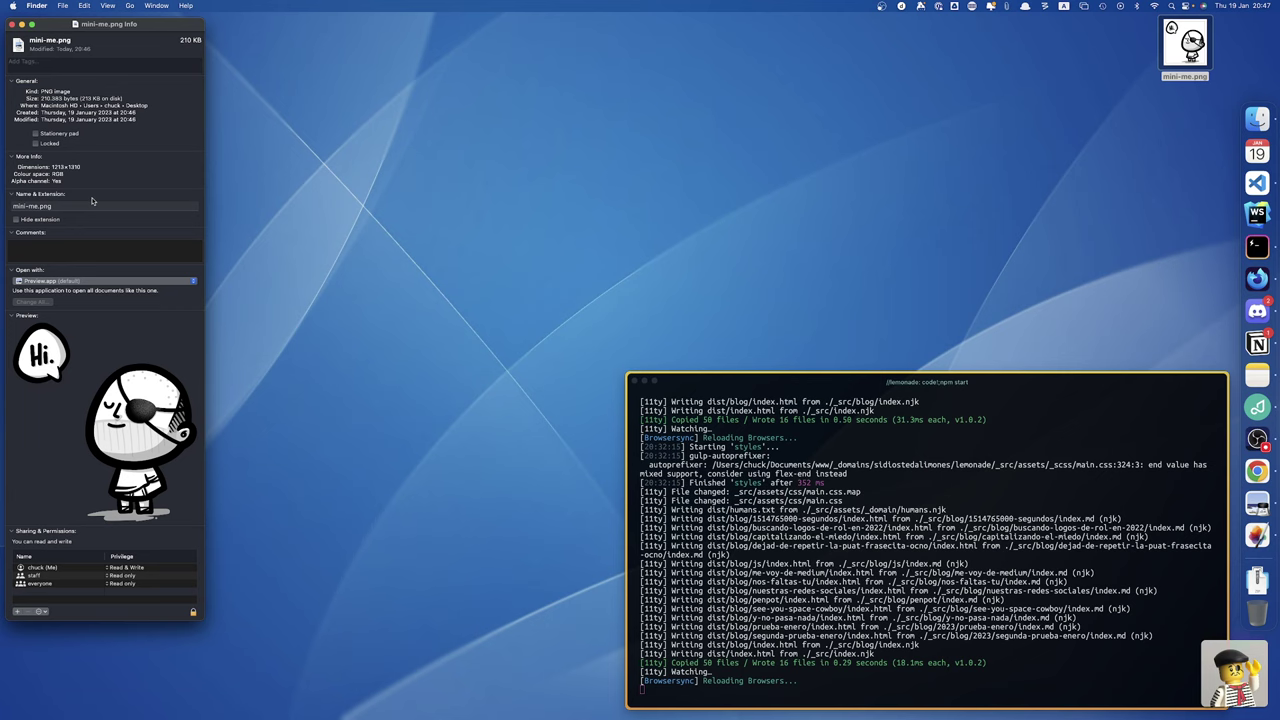
pyautogui.click(12, 23)
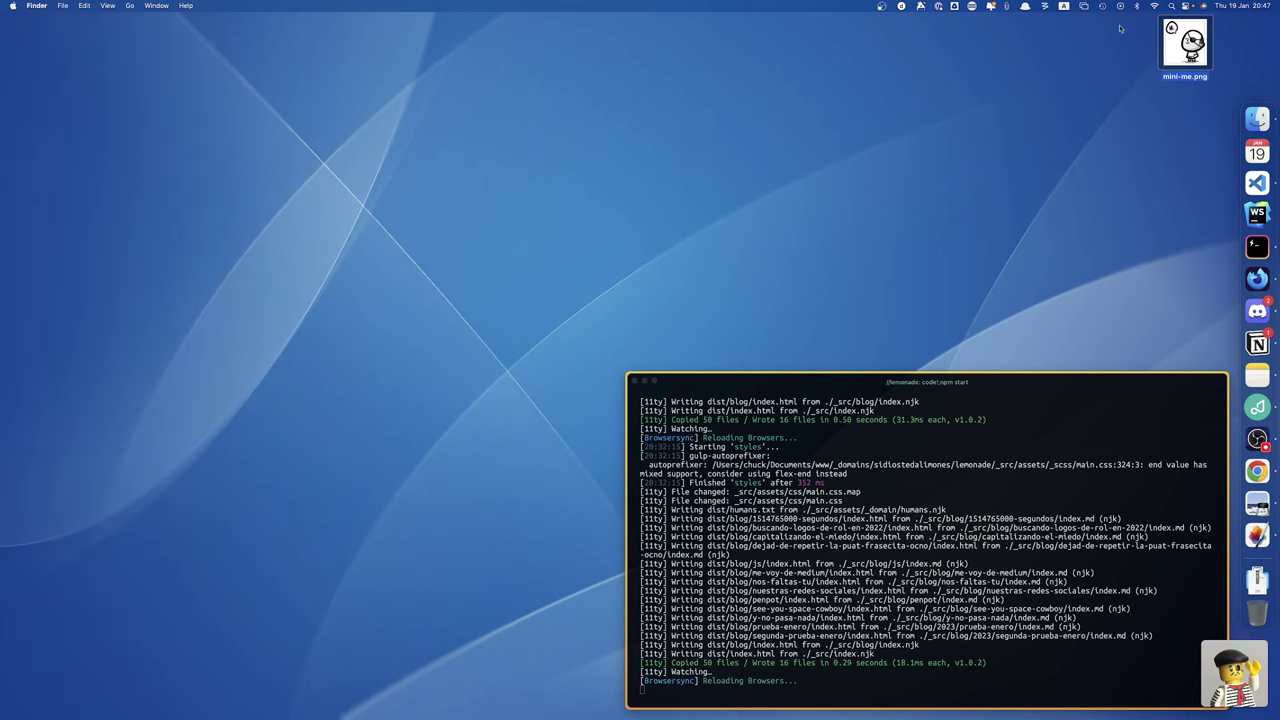
pyautogui.click(1173, 53)
pyautogui.press('space')
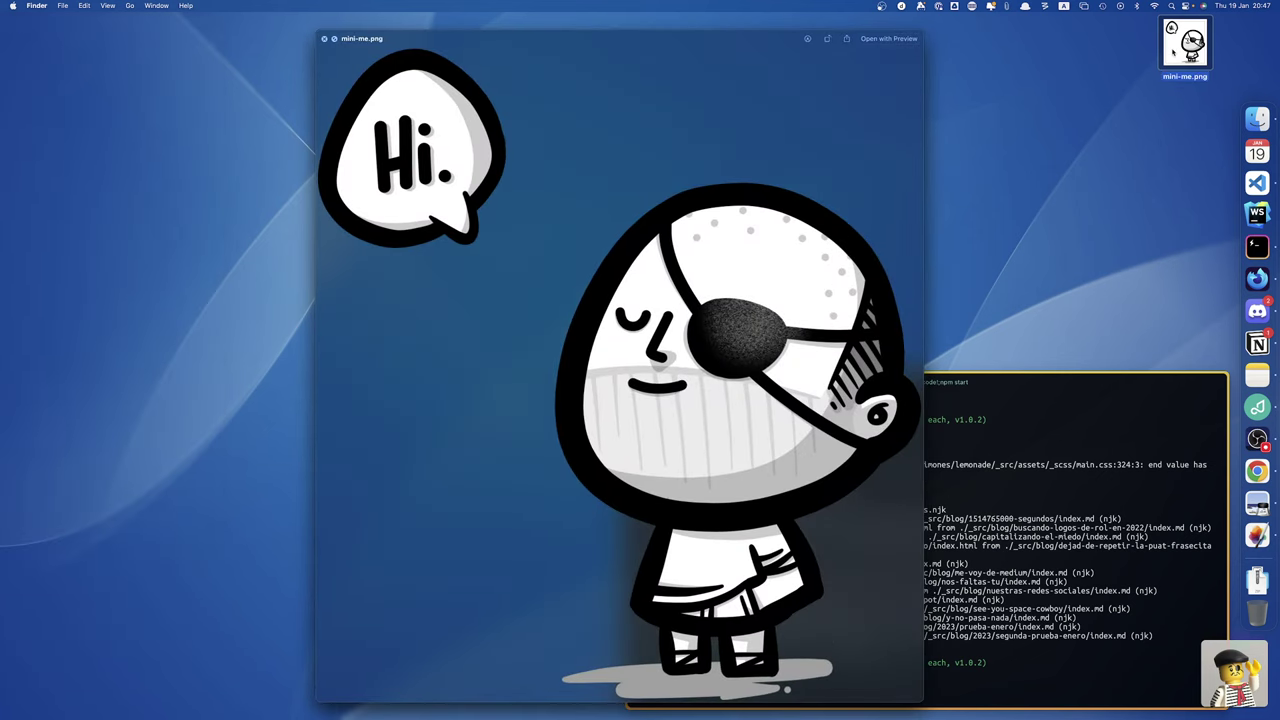
pyautogui.press('space')
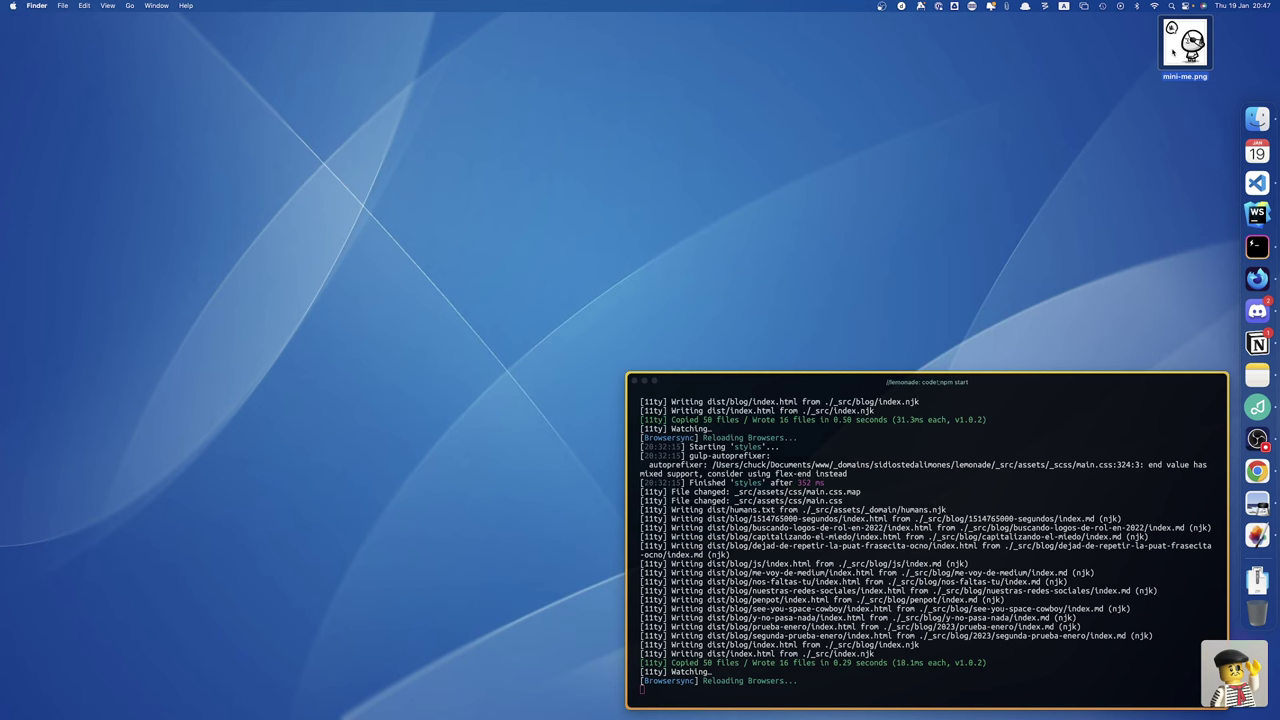
# Switch to Firefox and minimise the code editor window so the mini-me.png file stays reachable on the desktop
pyautogui.click(1257, 278)
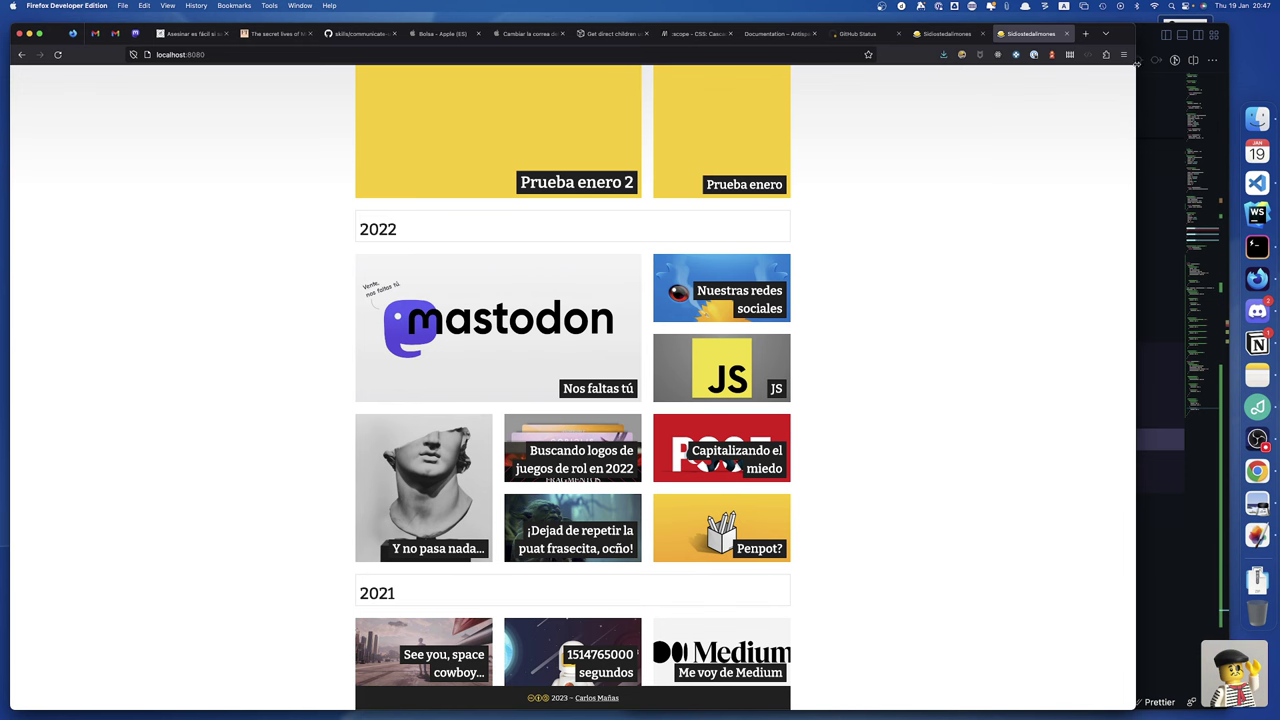
pyautogui.click(1148, 30)
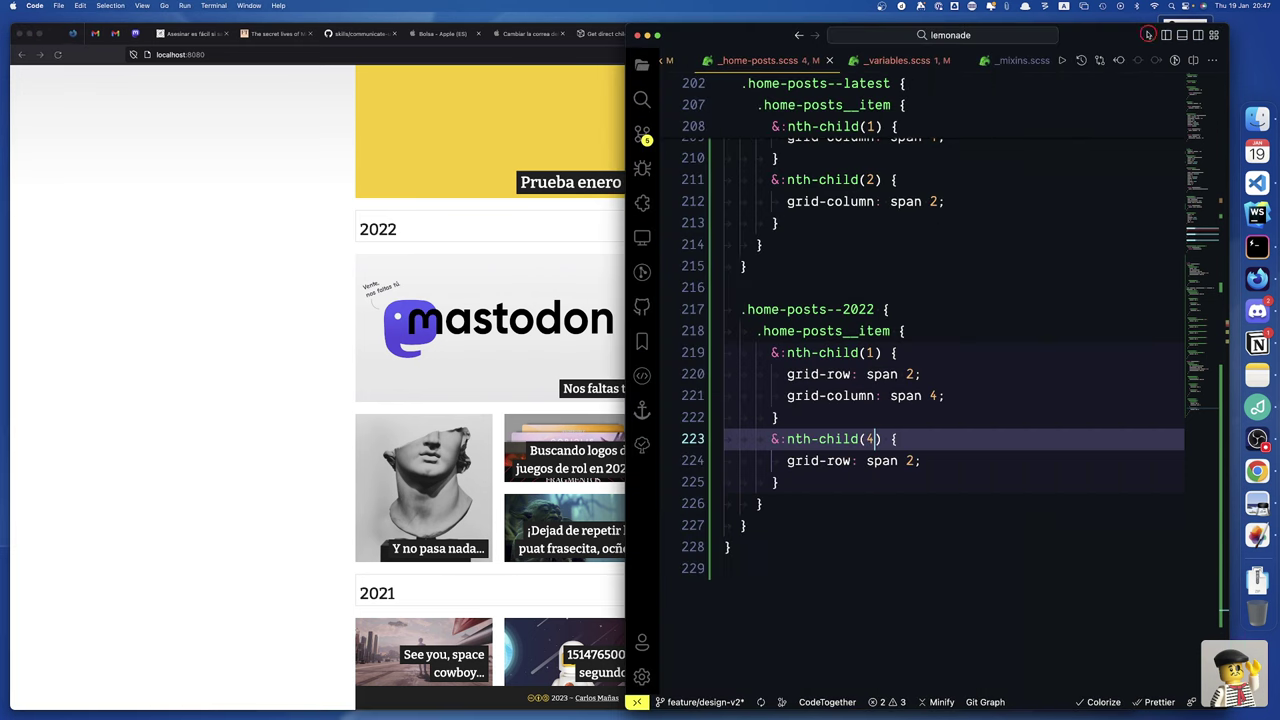
pyautogui.click(648, 37)
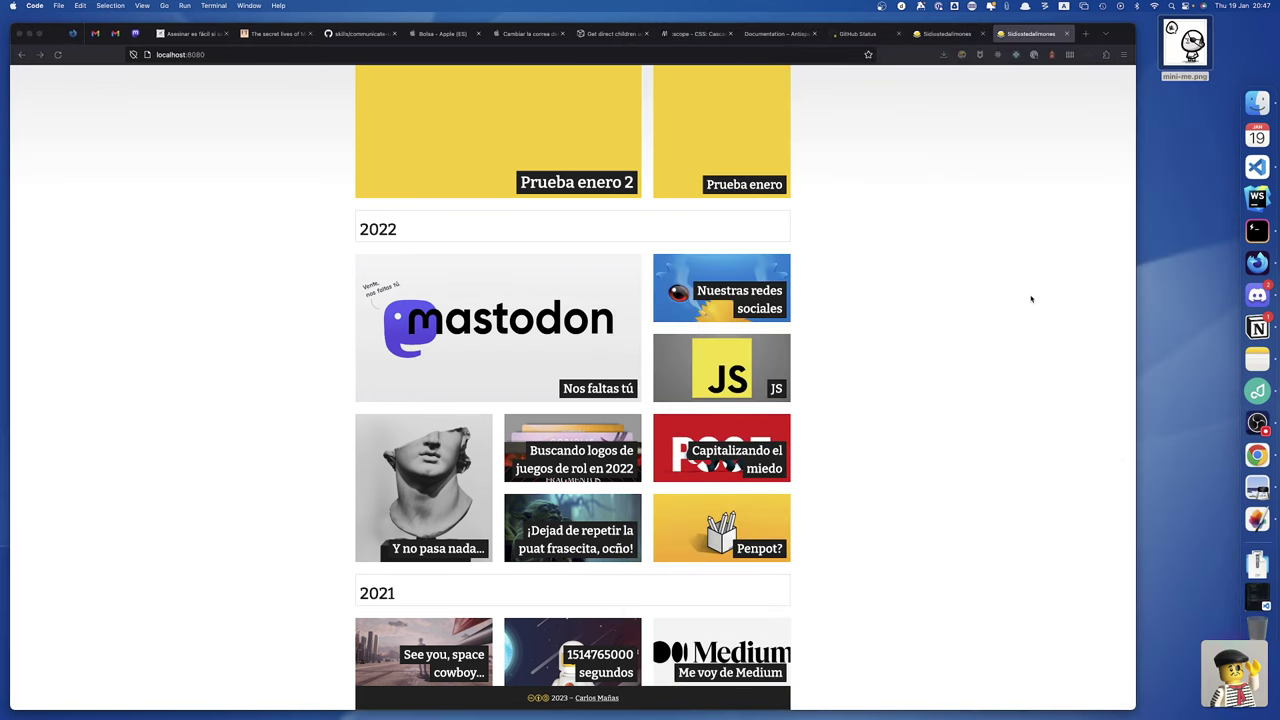
# Open the TinyImage compression page in a new browser tab and upload mini-me.png from the desktop to compress it
pyautogui.click(1084, 35)
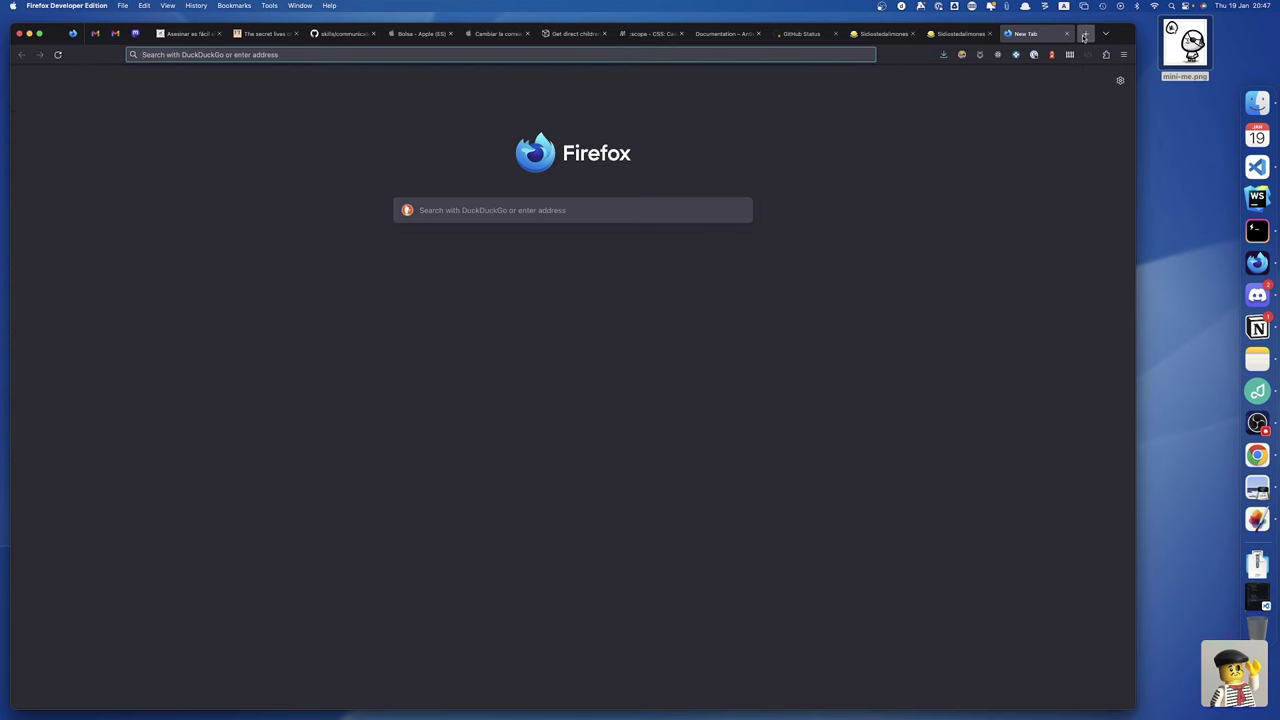
pyautogui.write('tiny')
pyautogui.press('Down')
pyautogui.press('Return')
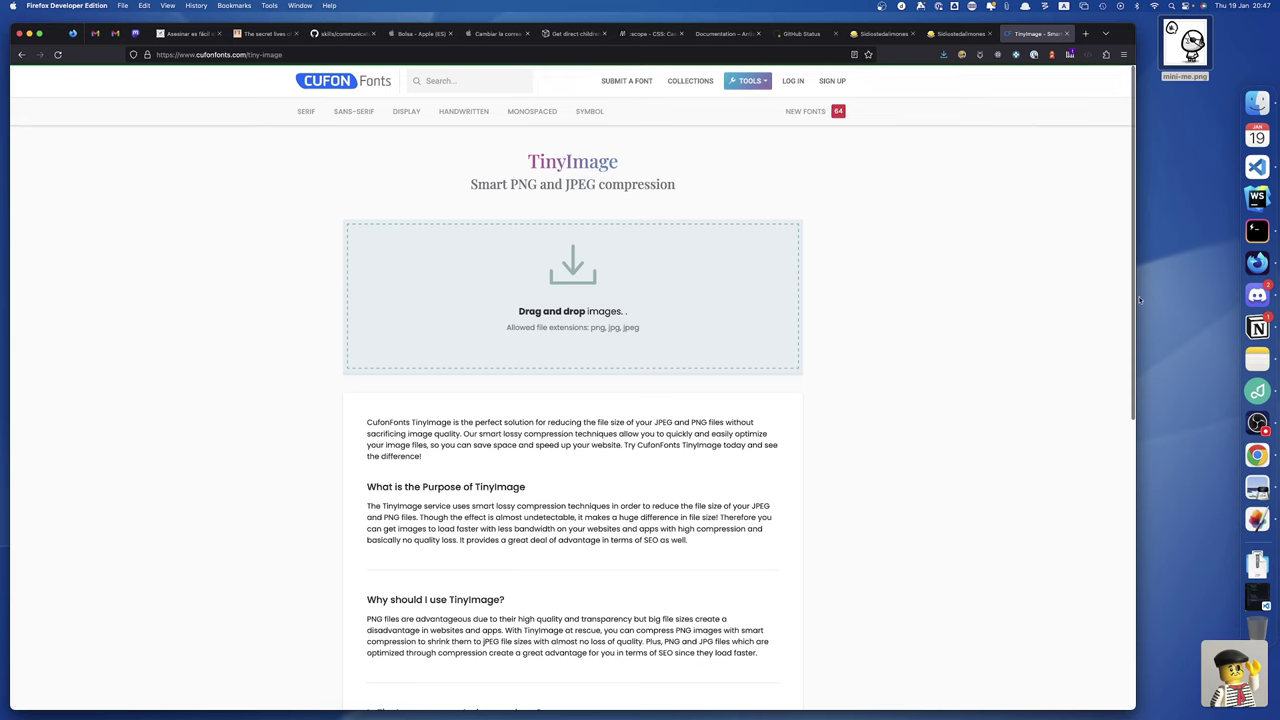
pyautogui.moveTo(1185, 45); pyautogui.dragTo(643, 303)
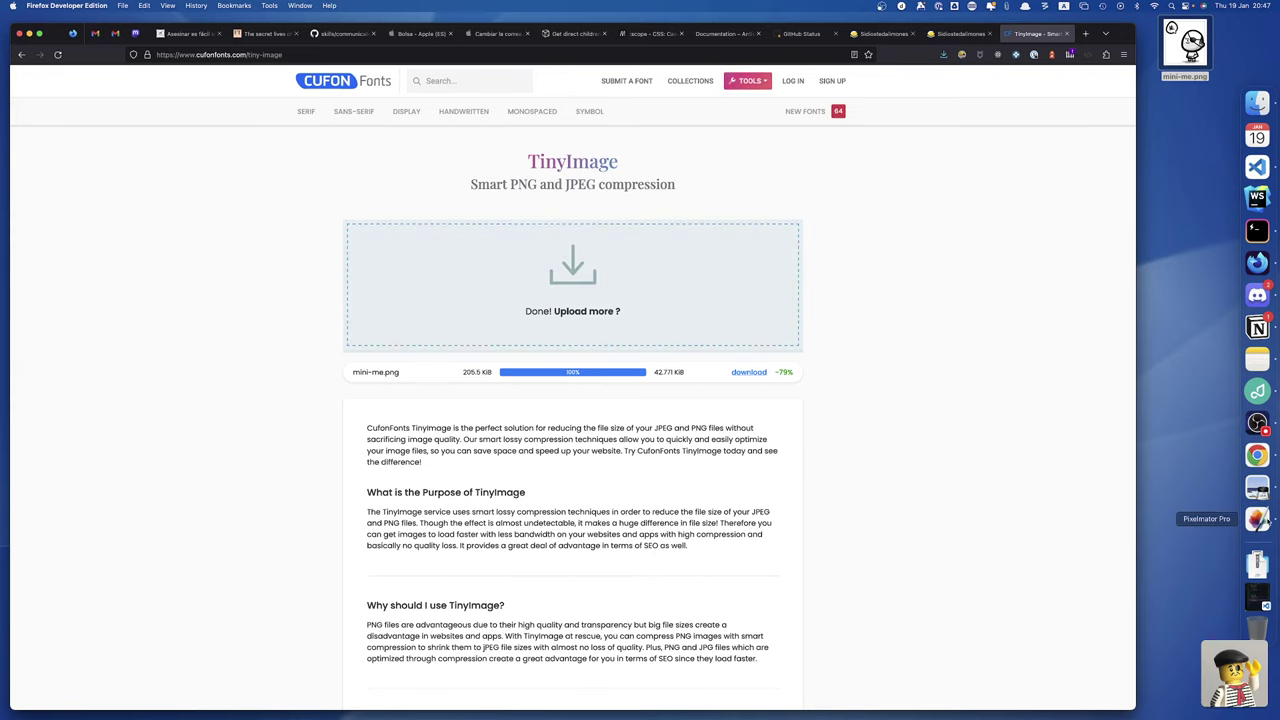
# Return to Pixelmator Pro, copy the character group and create a new document from the clipboard
pyautogui.click(1258, 519)
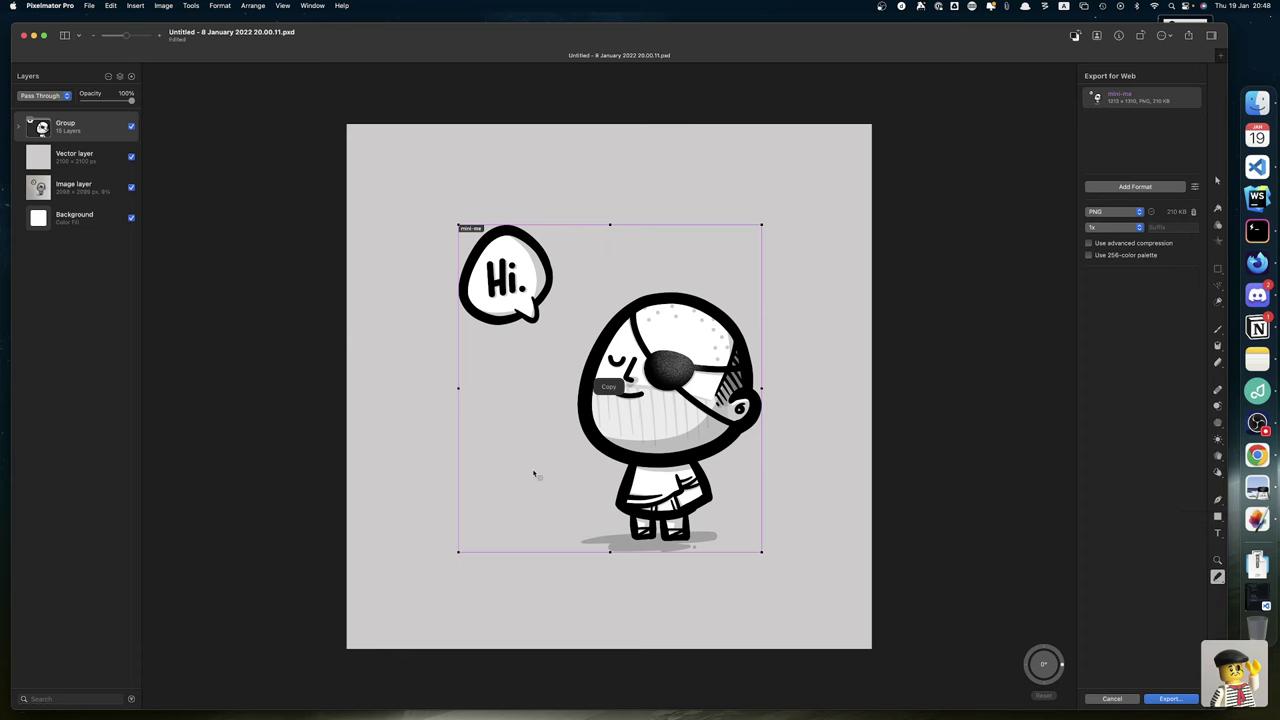
pyautogui.press('super+n')
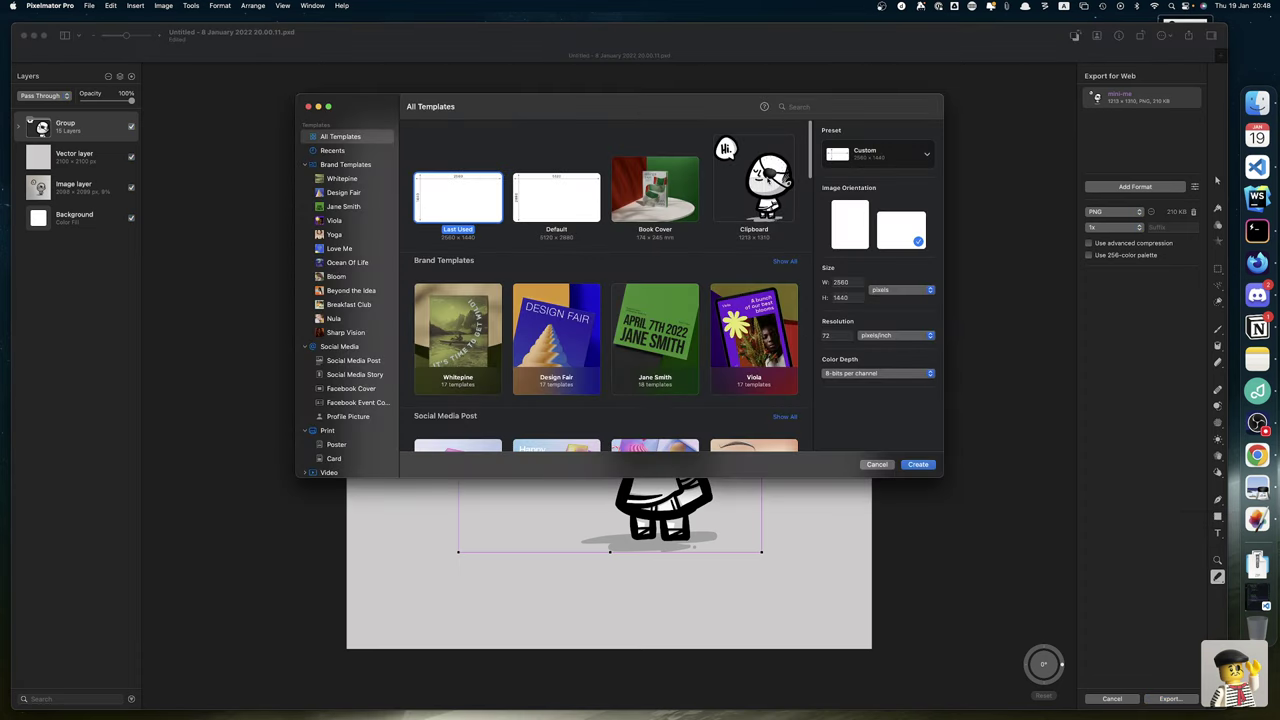
pyautogui.click(755, 185)
pyautogui.click(916, 468)
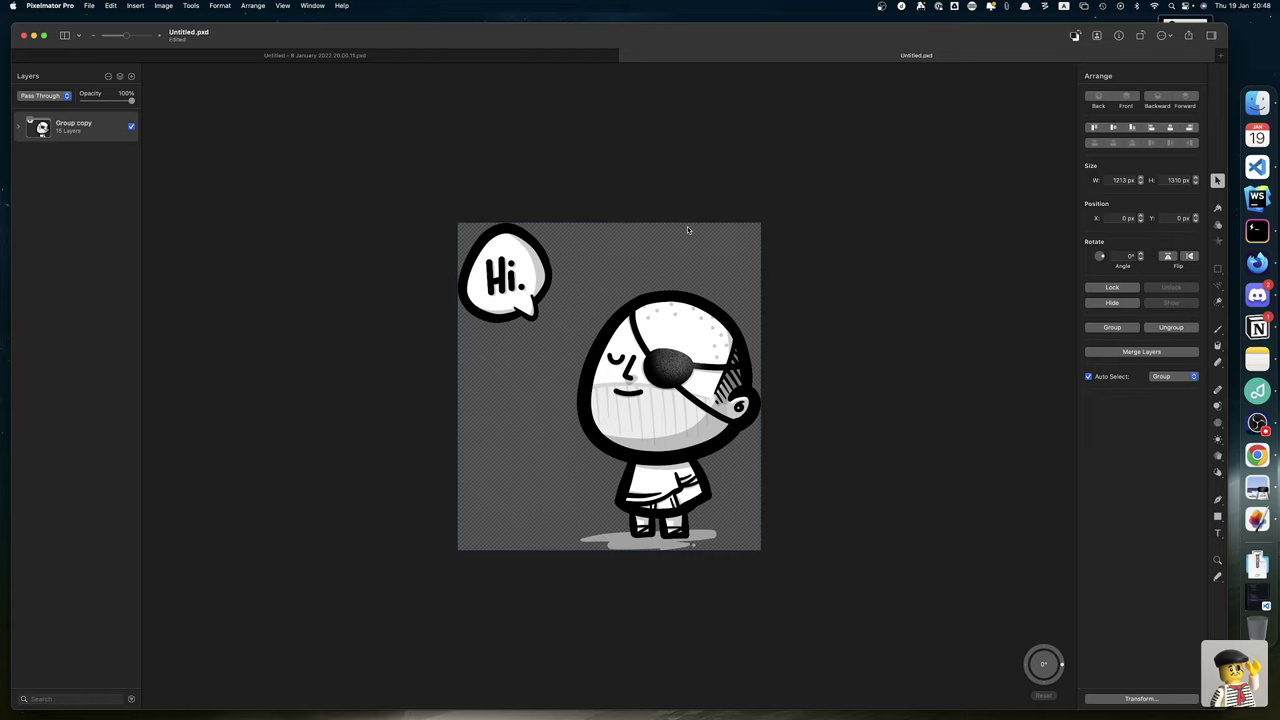
# Check the noted heights in Notion and resize the new image proportionally to a height of 570 px using Super Resolution
pyautogui.press('alt+super+i')
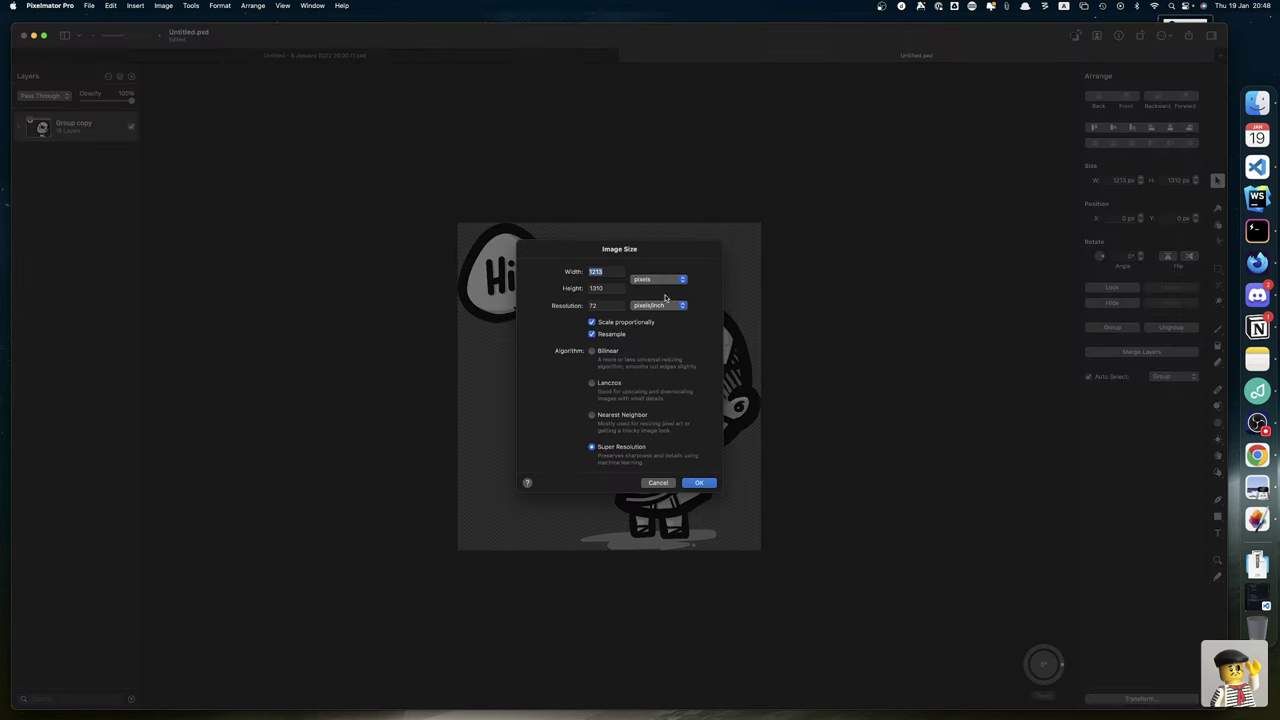
pyautogui.click(1258, 330)
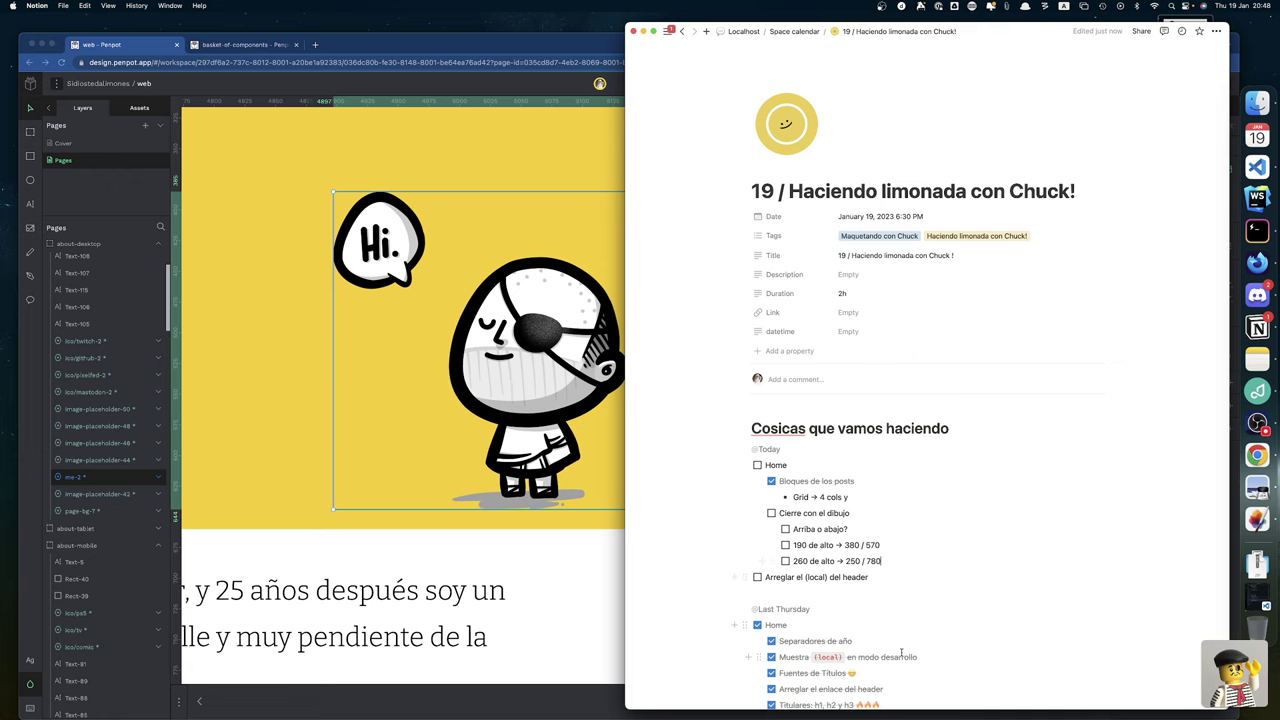
pyautogui.press('super+Tab')
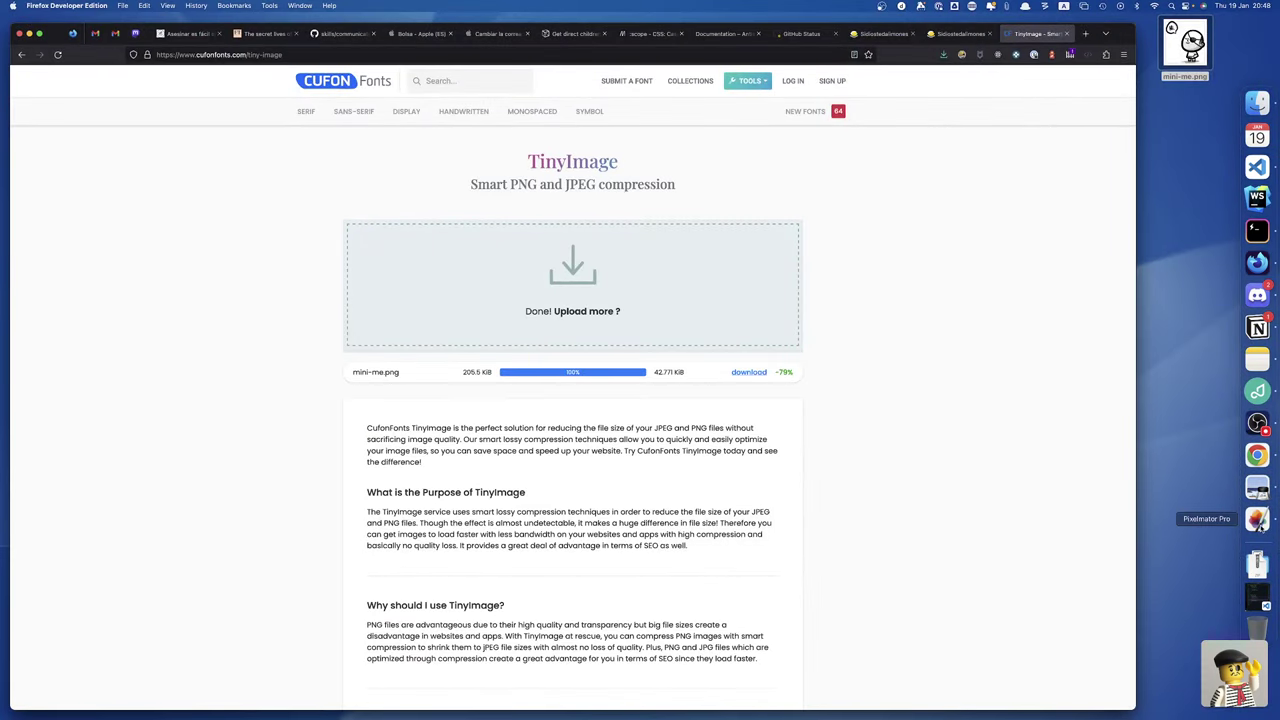
pyautogui.click(1258, 522)
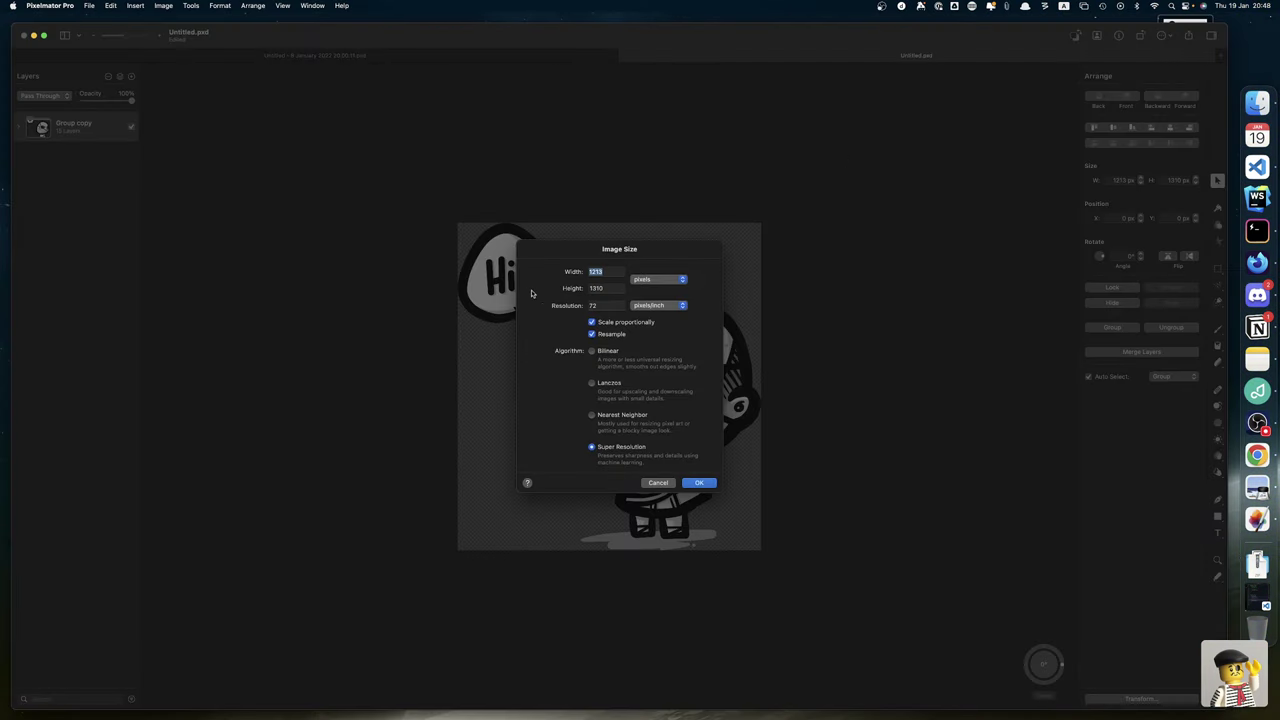
pyautogui.doubleClick(604, 287)
pyautogui.write('67')
pyautogui.press('Return')
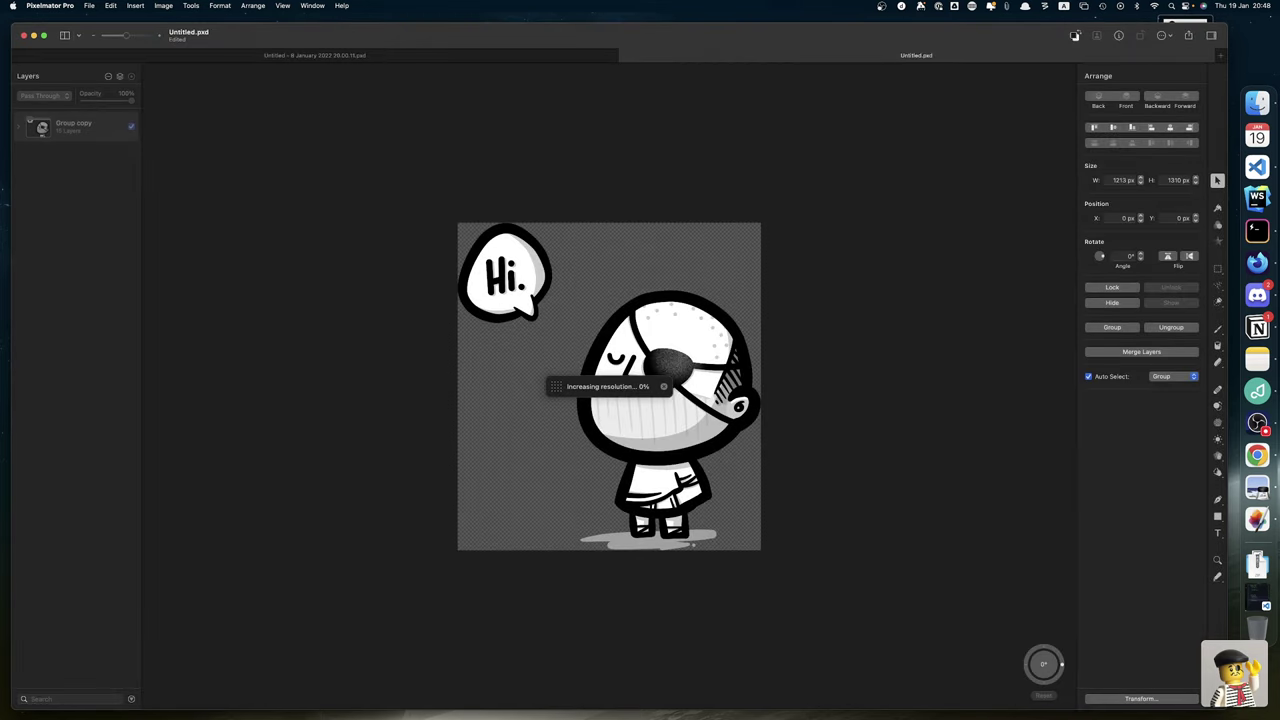
# Compare the Super Resolution result across the character's face up close and finish the split comparison
pyautogui.scroll(5, 611, 409)
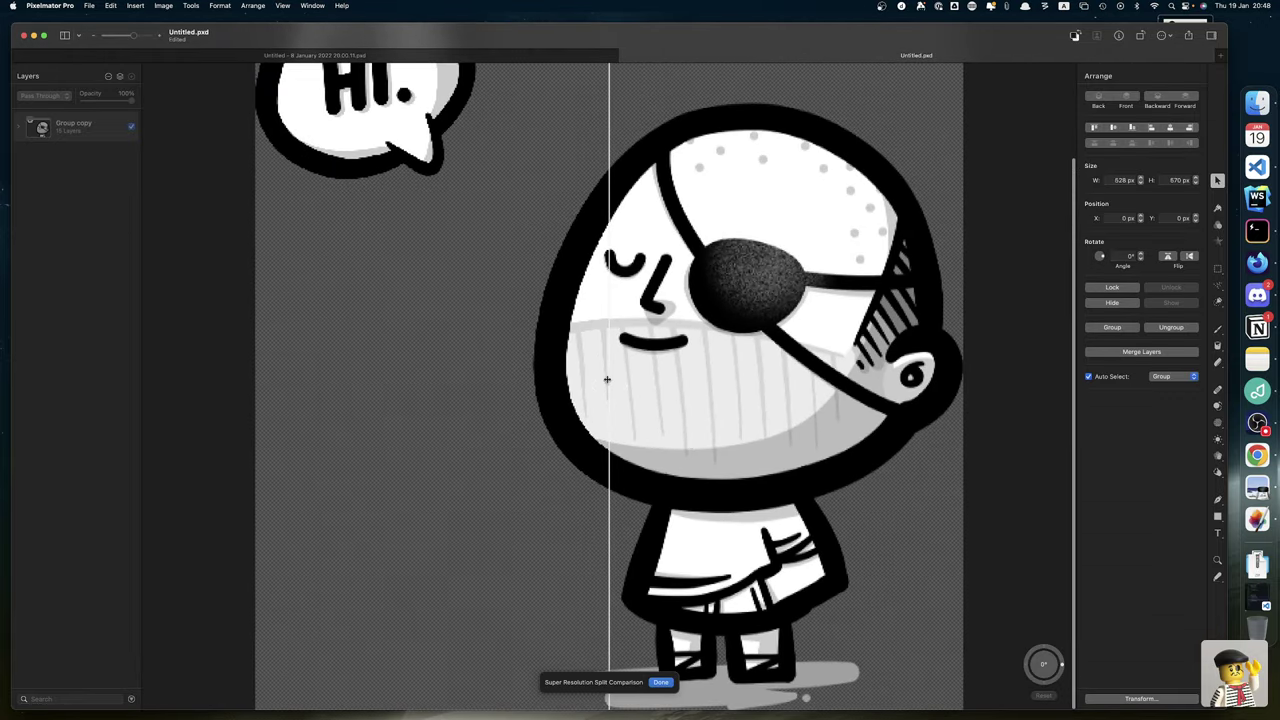
pyautogui.moveTo(606, 381); pyautogui.dragTo(461, 375)
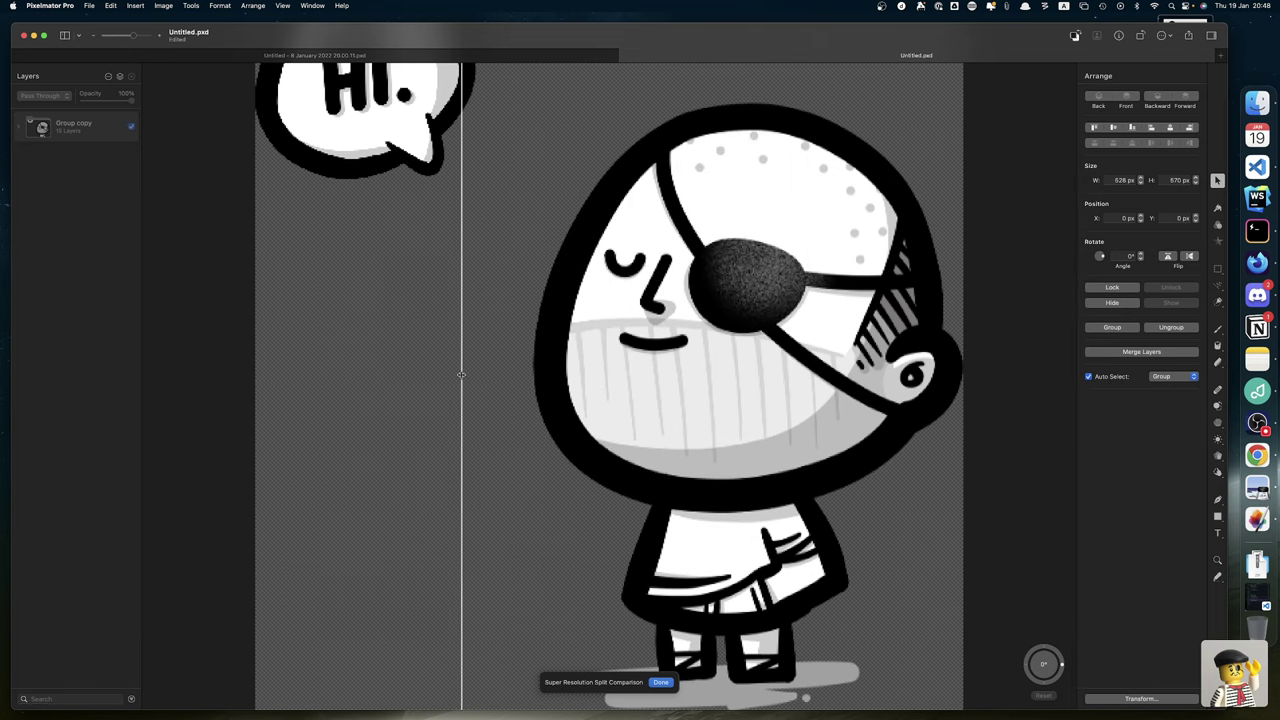
pyautogui.click(662, 684)
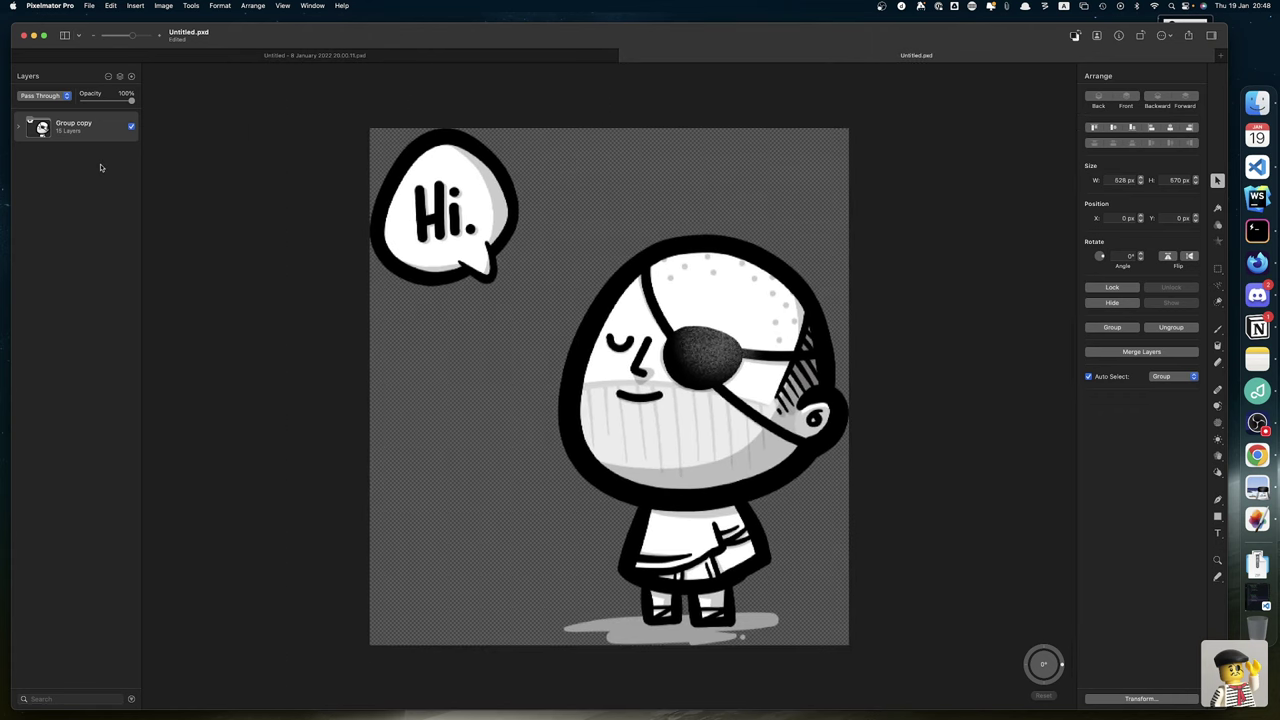
# Expand the Group copy layer, select its topmost "Hi." vector layer and examine the resized drawing's detail up close and at small size
pyautogui.click(17, 128)
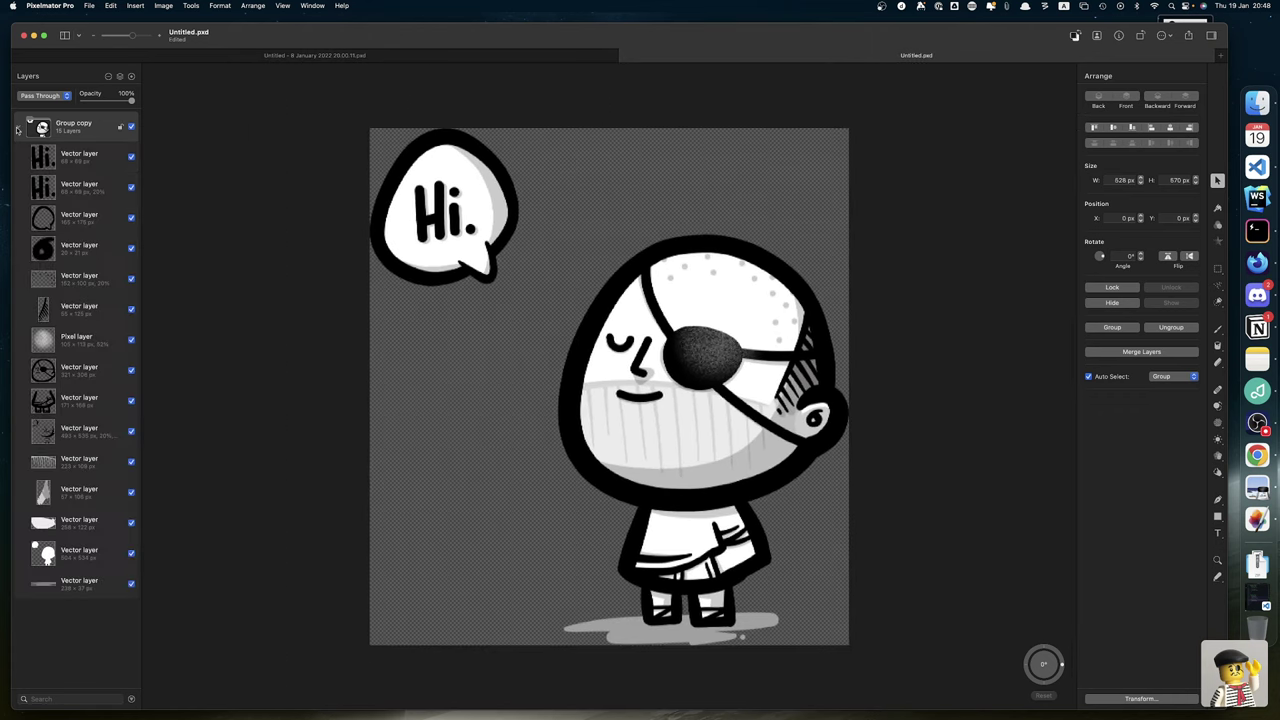
pyautogui.click(80, 158)
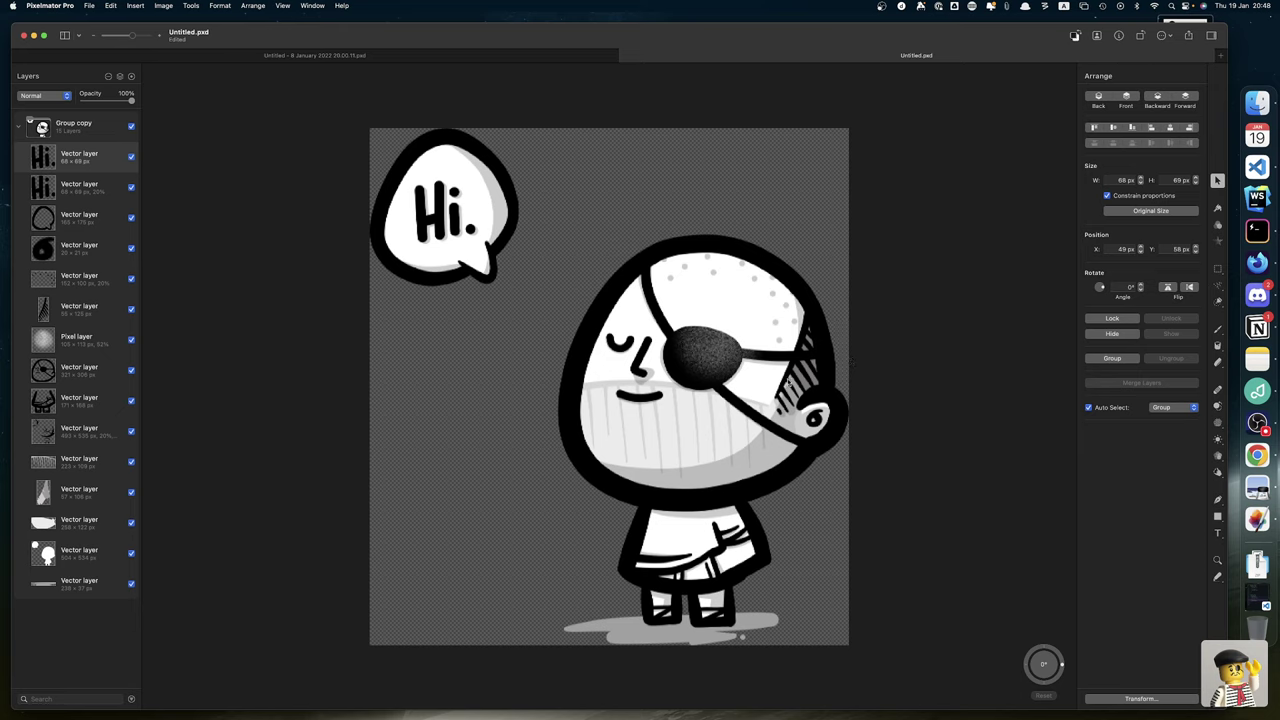
pyautogui.scroll(5, 790, 380)
pyautogui.scroll(3, 790, 377)
pyautogui.scroll(-8, 790, 377)
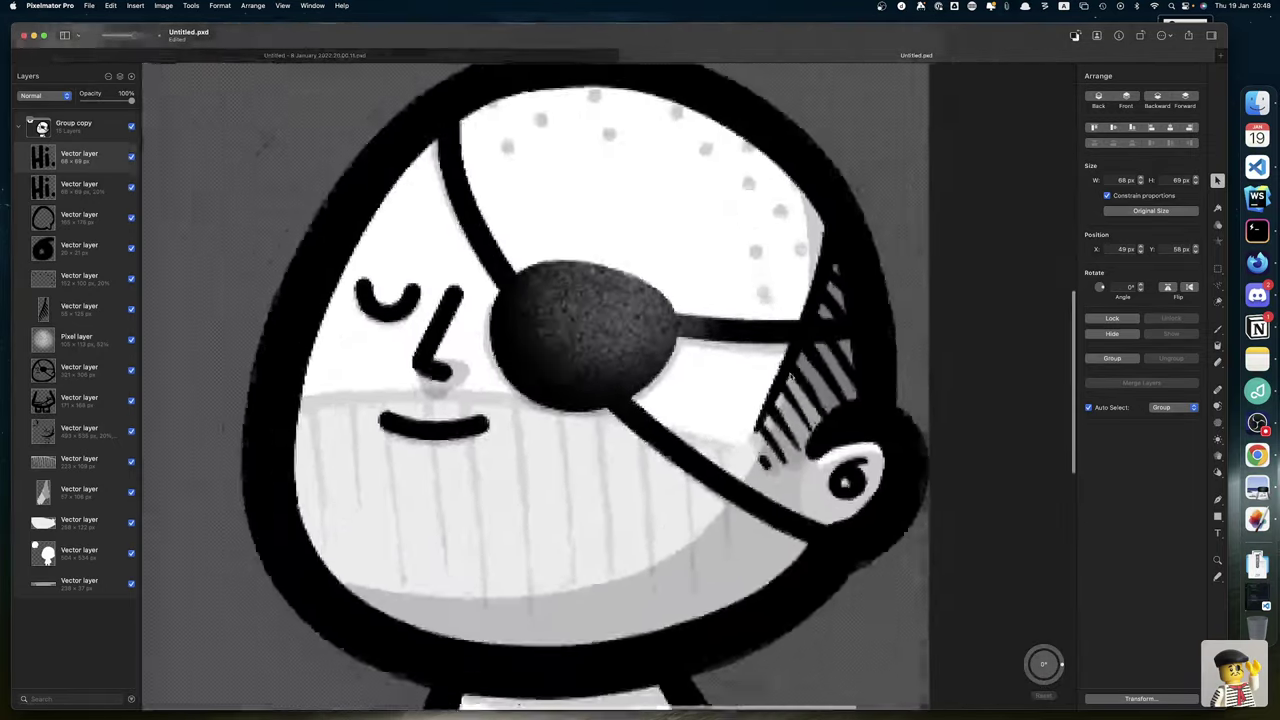
pyautogui.scroll(-6, 790, 378)
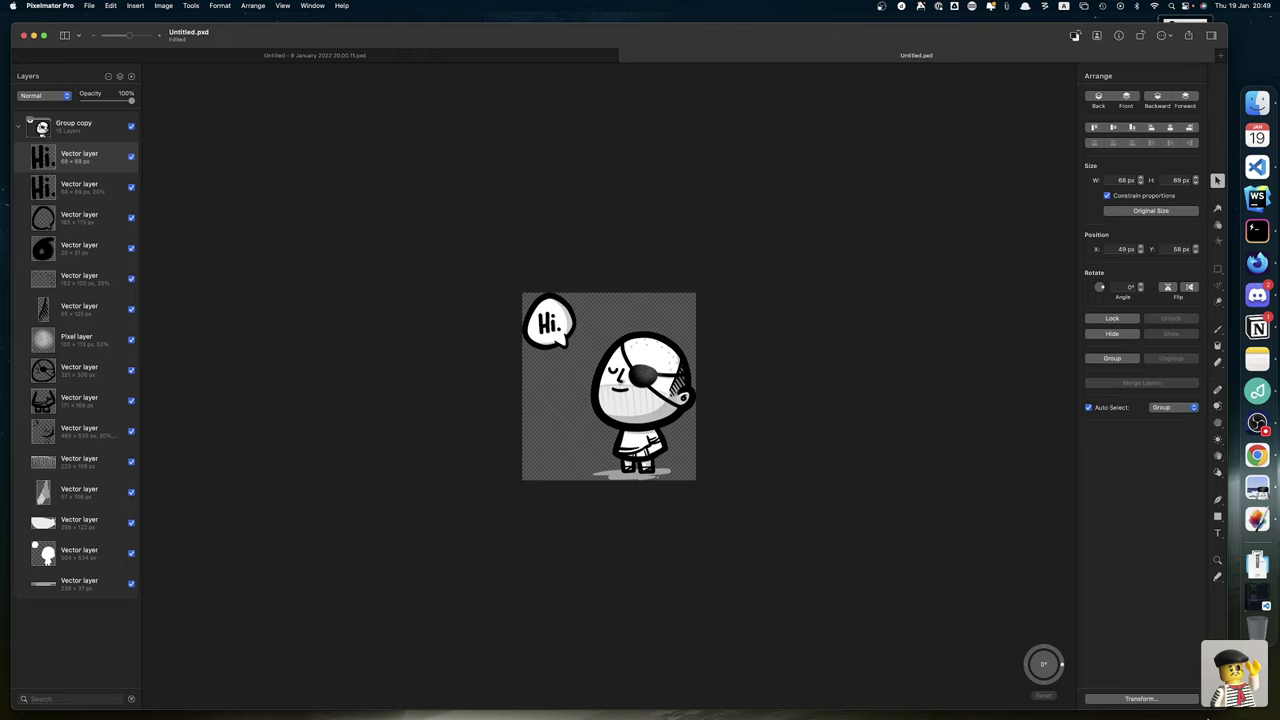
# Export the resized drawing for the web as a 1x PNG named me-home to the Desktop
pyautogui.click(1217, 577)
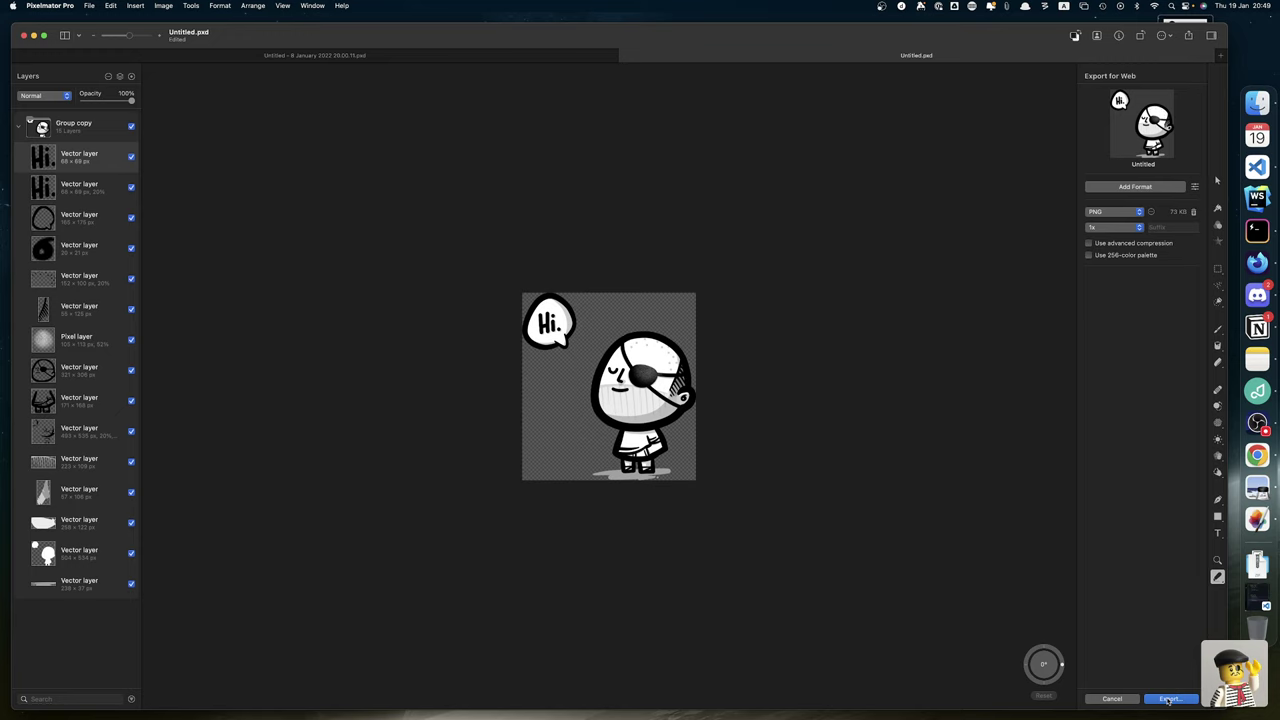
pyautogui.click(1168, 699)
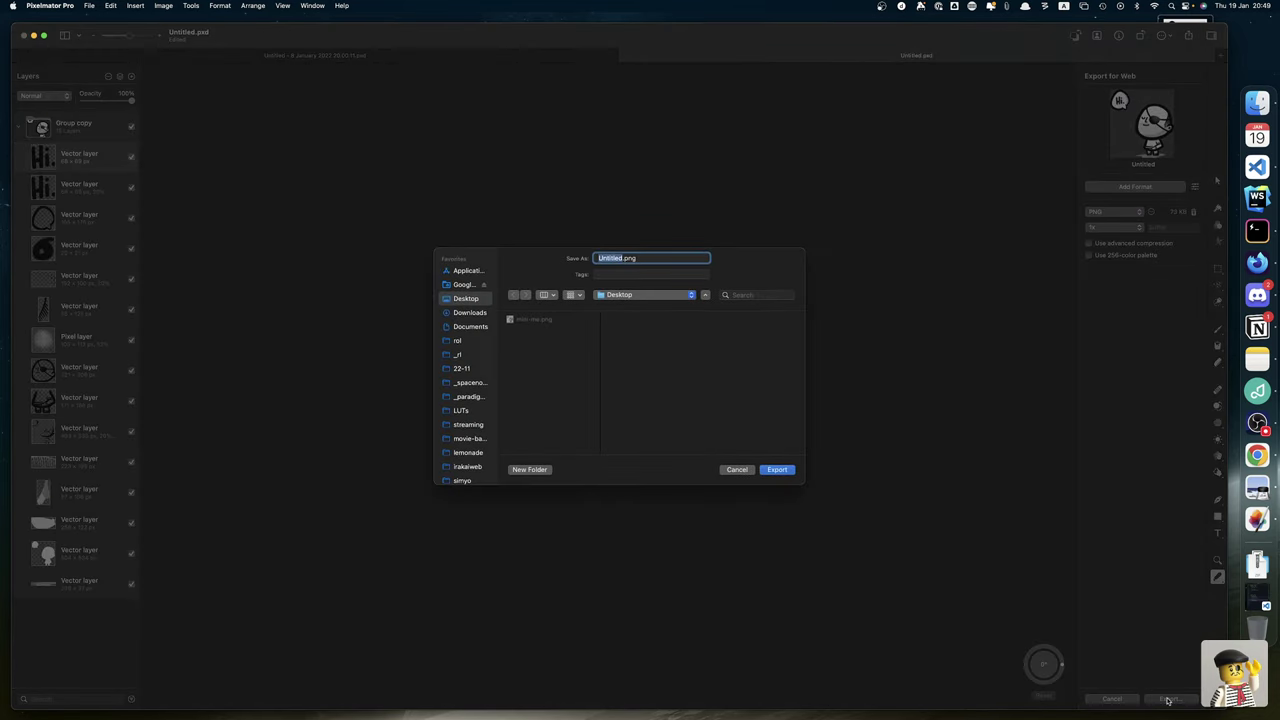
pyautogui.write('me-home')
pyautogui.press('Return')
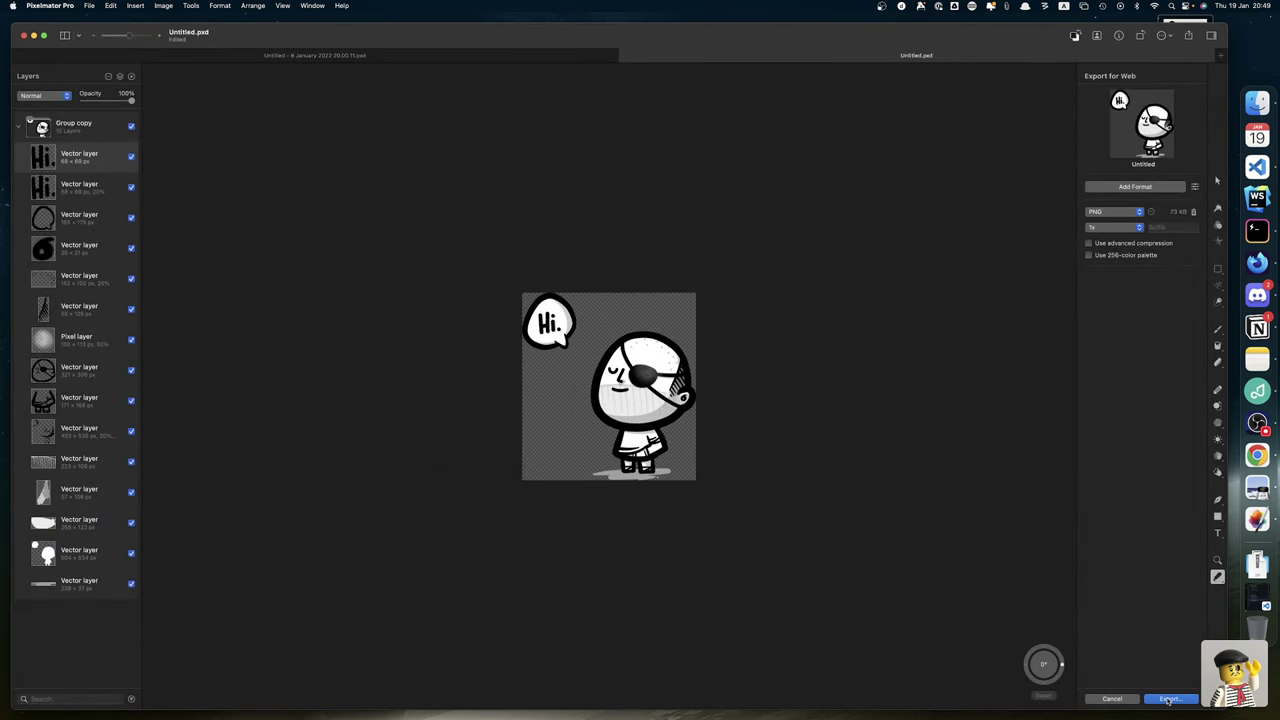
# Minimize the image editor and preview the exported me-home.png from the desktop
pyautogui.click(34, 37)
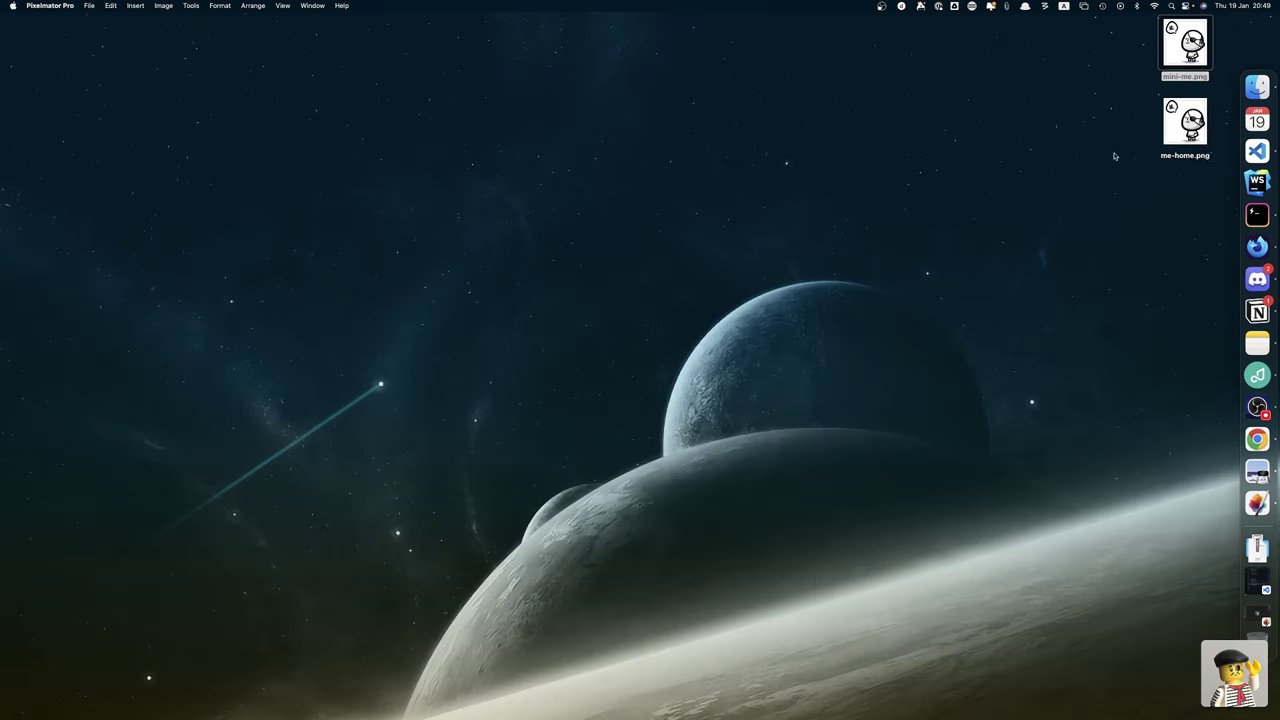
pyautogui.click(1177, 132)
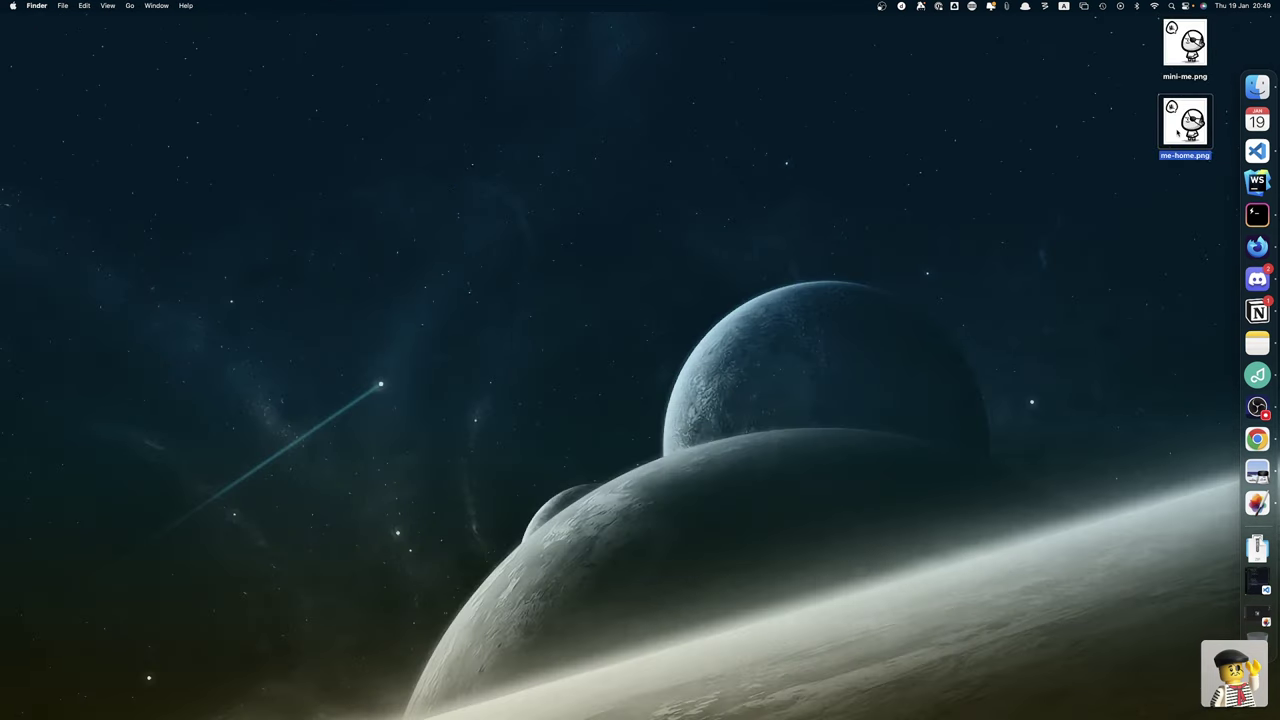
pyautogui.press('space')
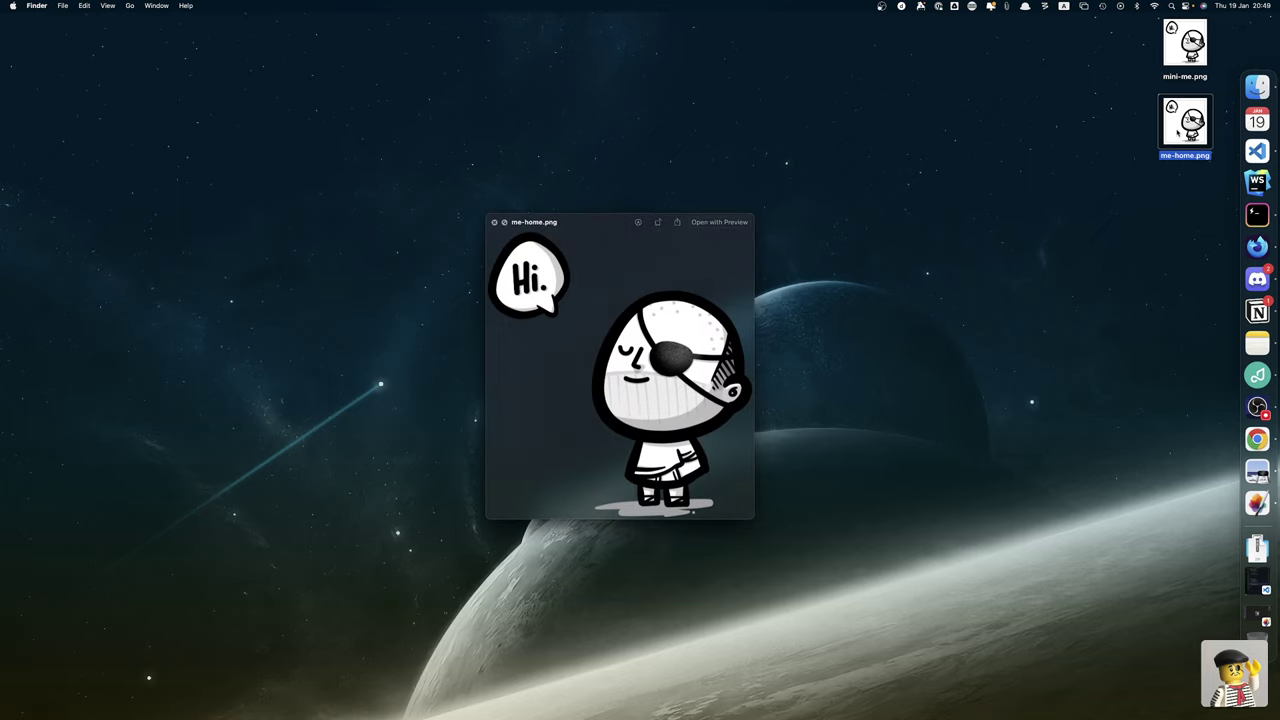
pyautogui.press('space')
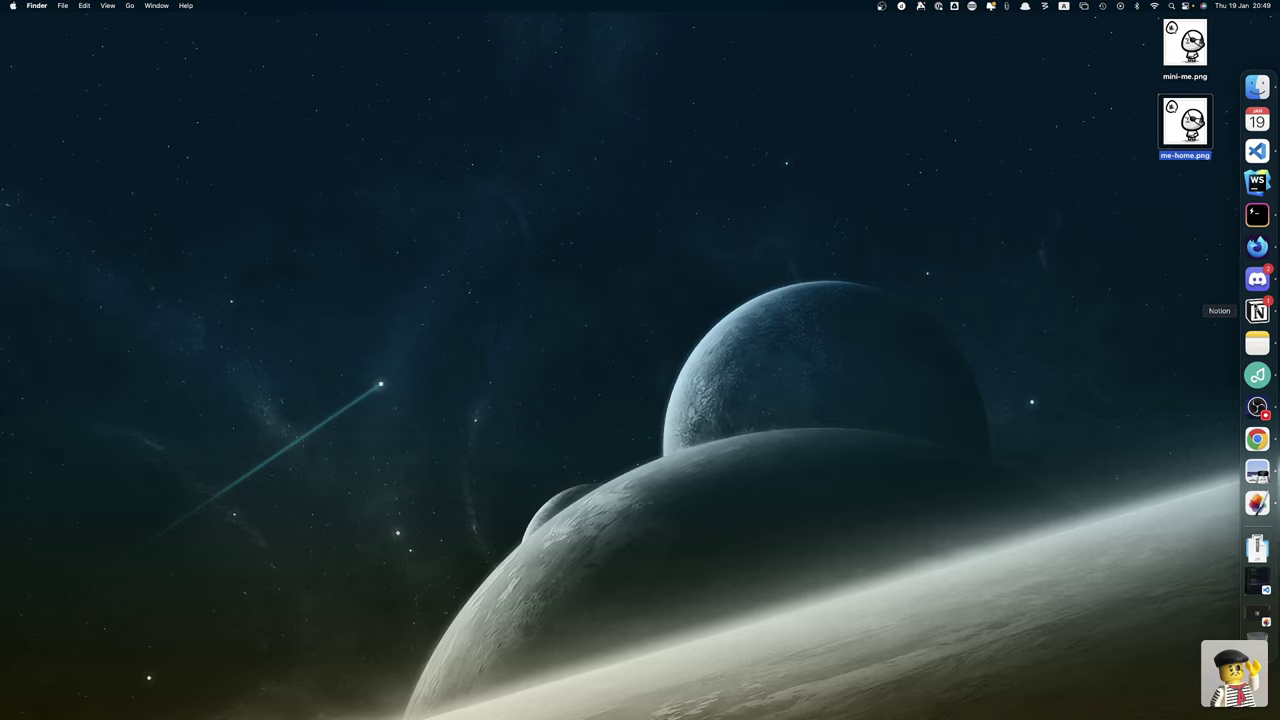
# Switch to Firefox, compress me-home.png from the desktop with TinyImage and download the compressed file
pyautogui.click(1257, 246)
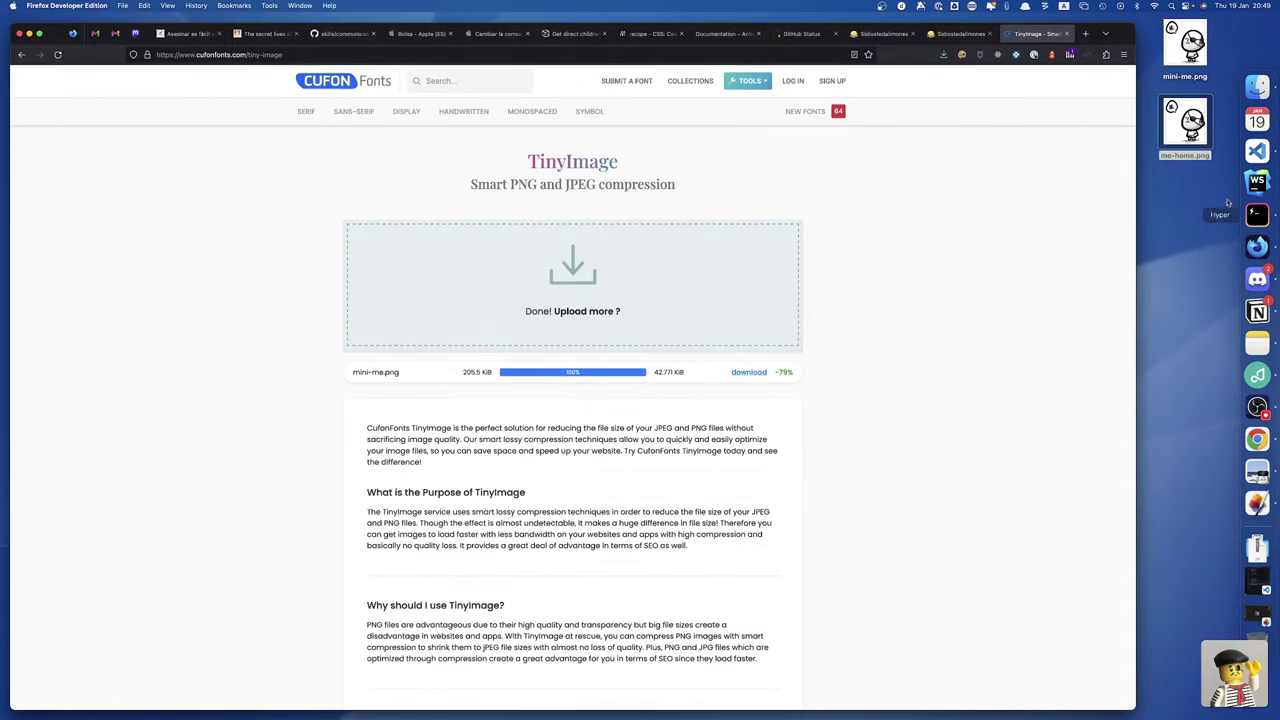
pyautogui.moveTo(1186, 122); pyautogui.dragTo(566, 297)
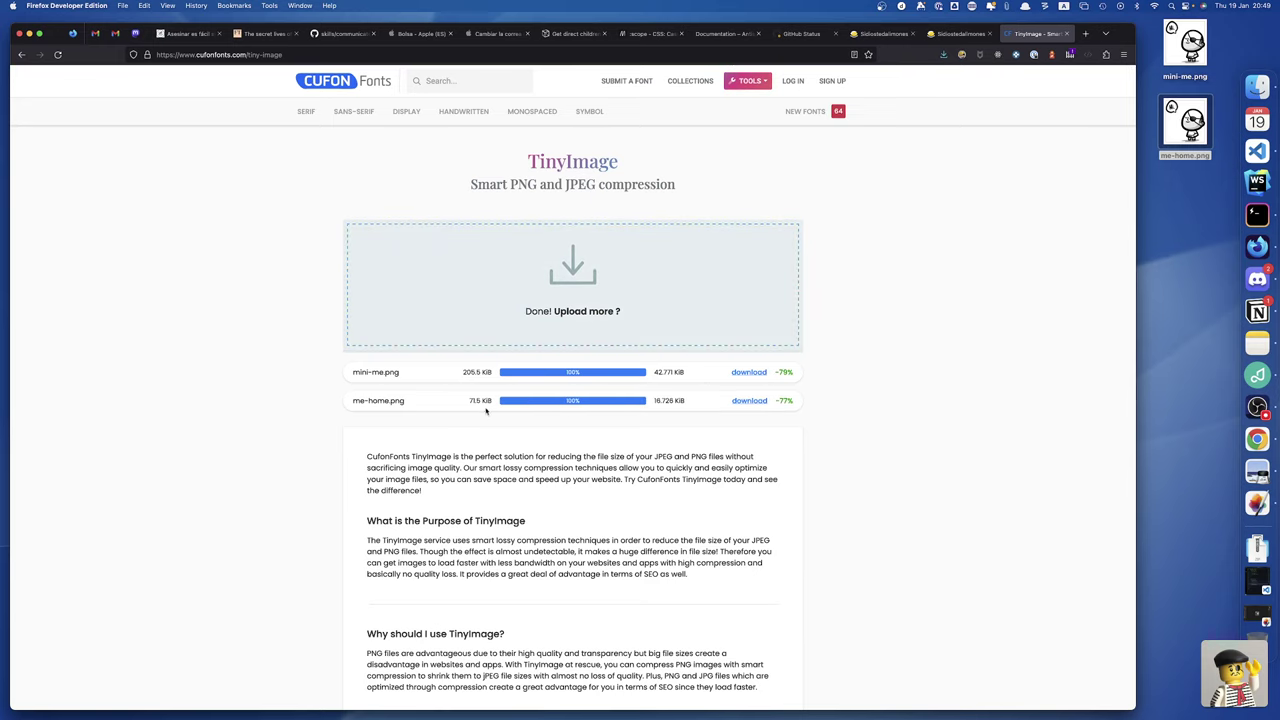
pyautogui.click(754, 402)
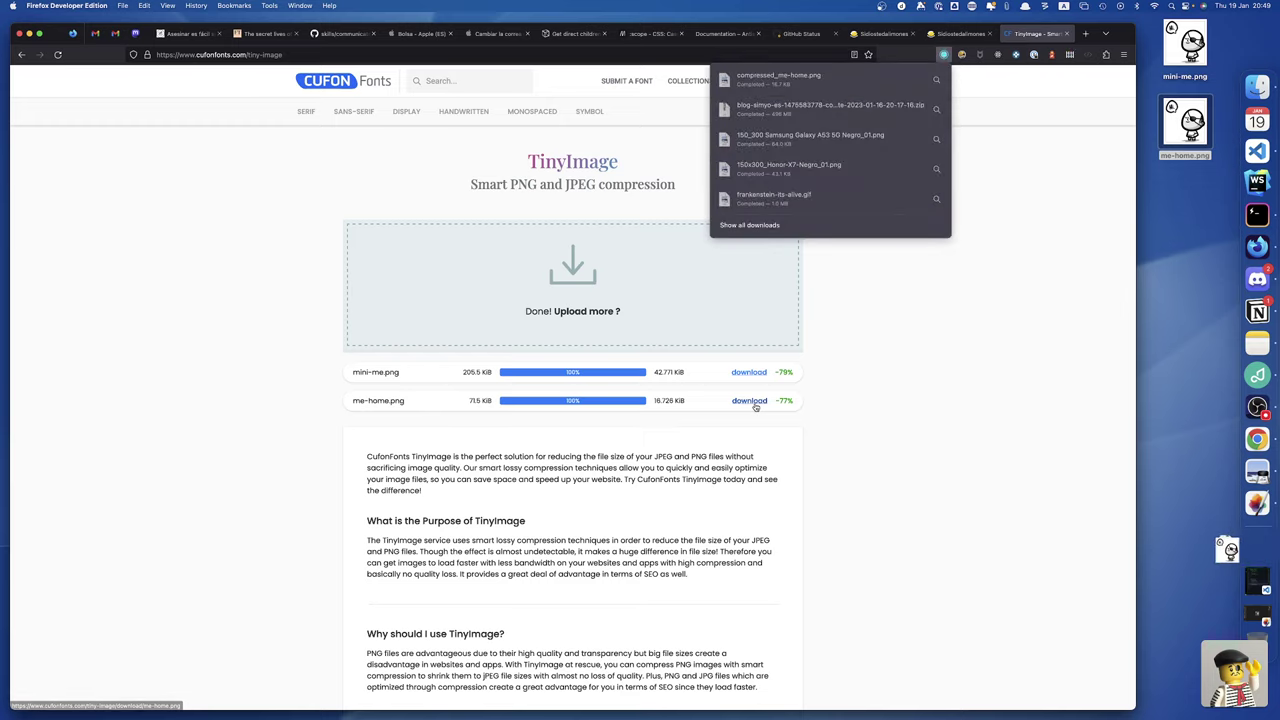
# Move compressed_me-home.png from Downloads to the desktop and put the uncompressed me-home.png in the trash
pyautogui.click(1254, 553)
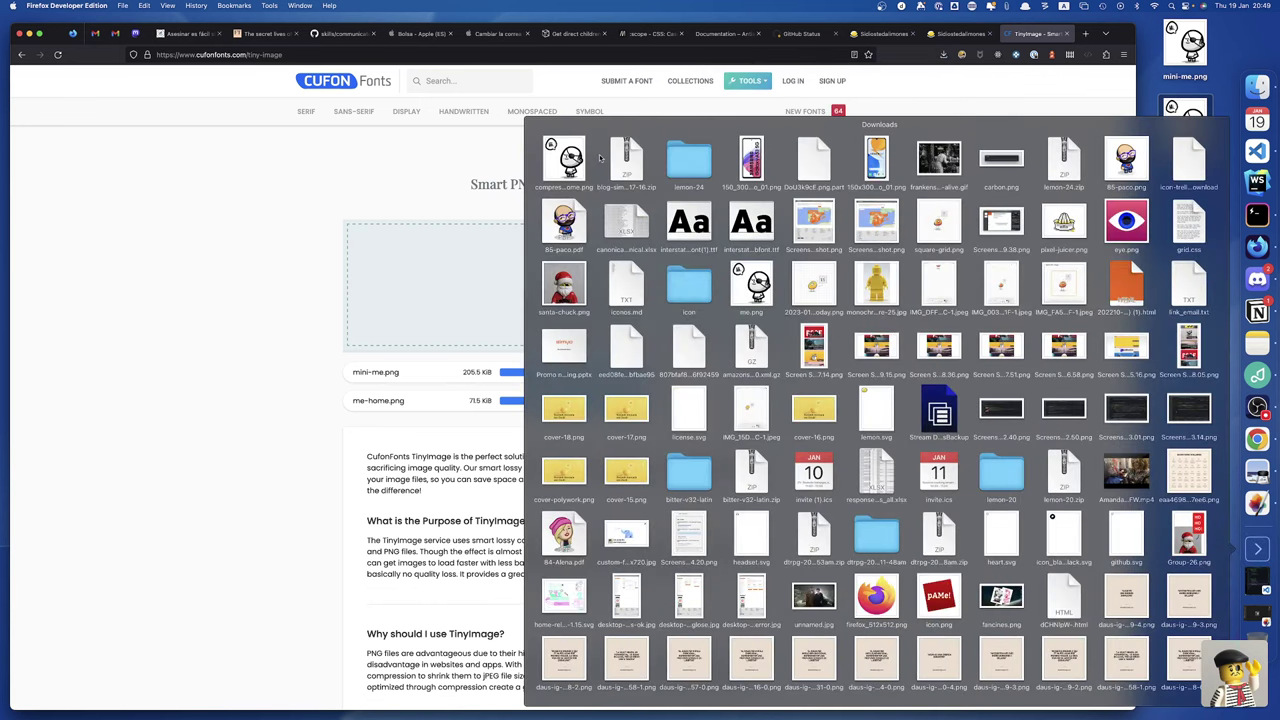
pyautogui.moveTo(564, 156); pyautogui.dragTo(1191, 230)
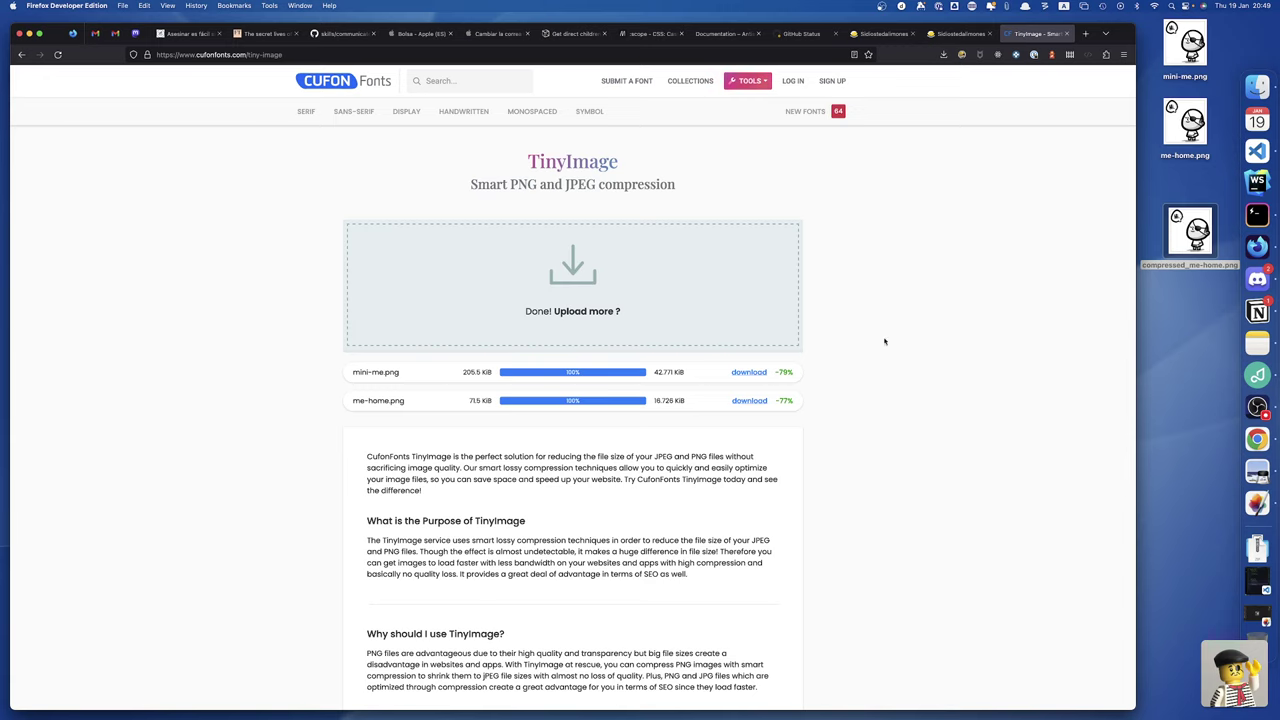
pyautogui.moveTo(1195, 136); pyautogui.dragTo(1258, 640)
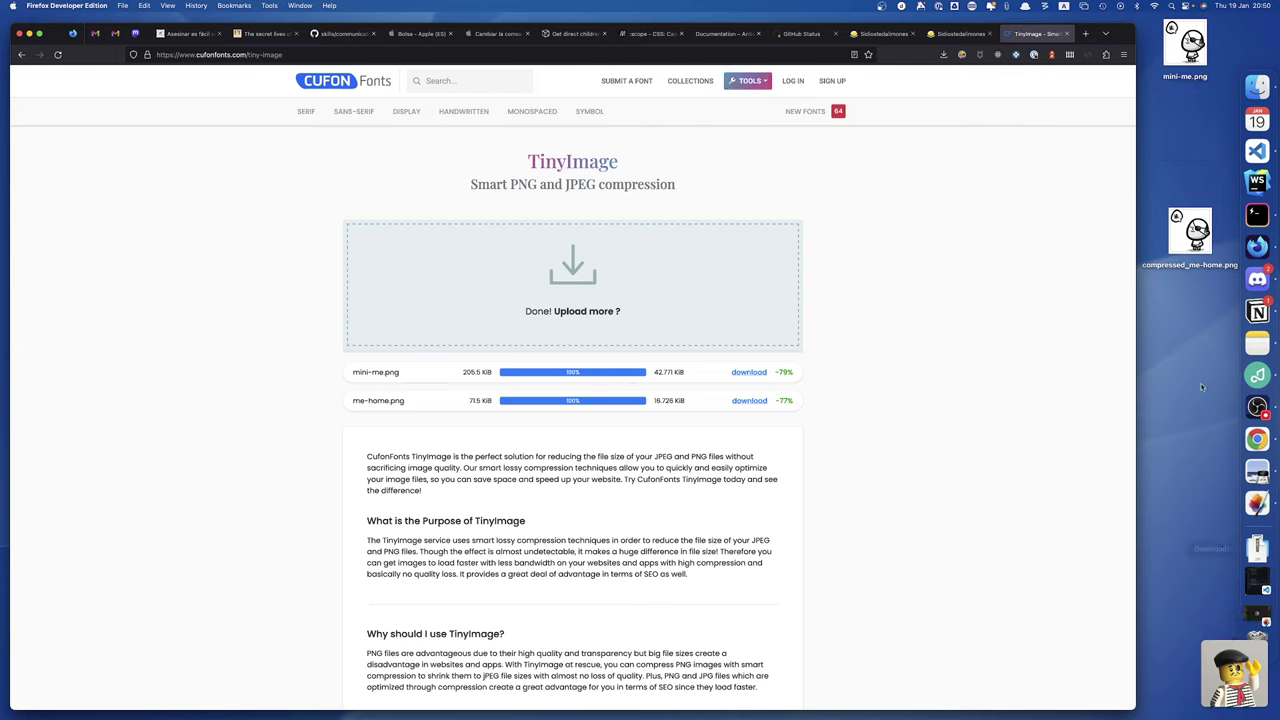
# Rename compressed_me-home.png on the desktop to me-home.png
pyautogui.click(1190, 235)
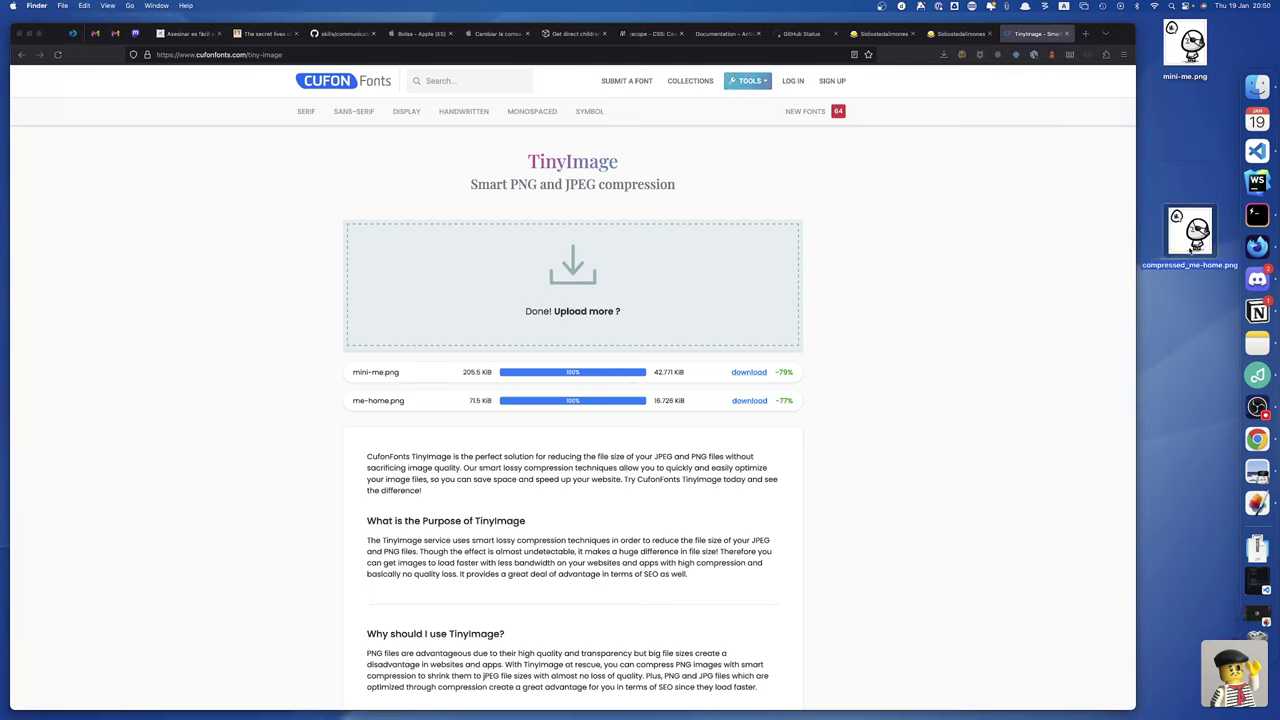
pyautogui.press('Return')
pyautogui.write('me')
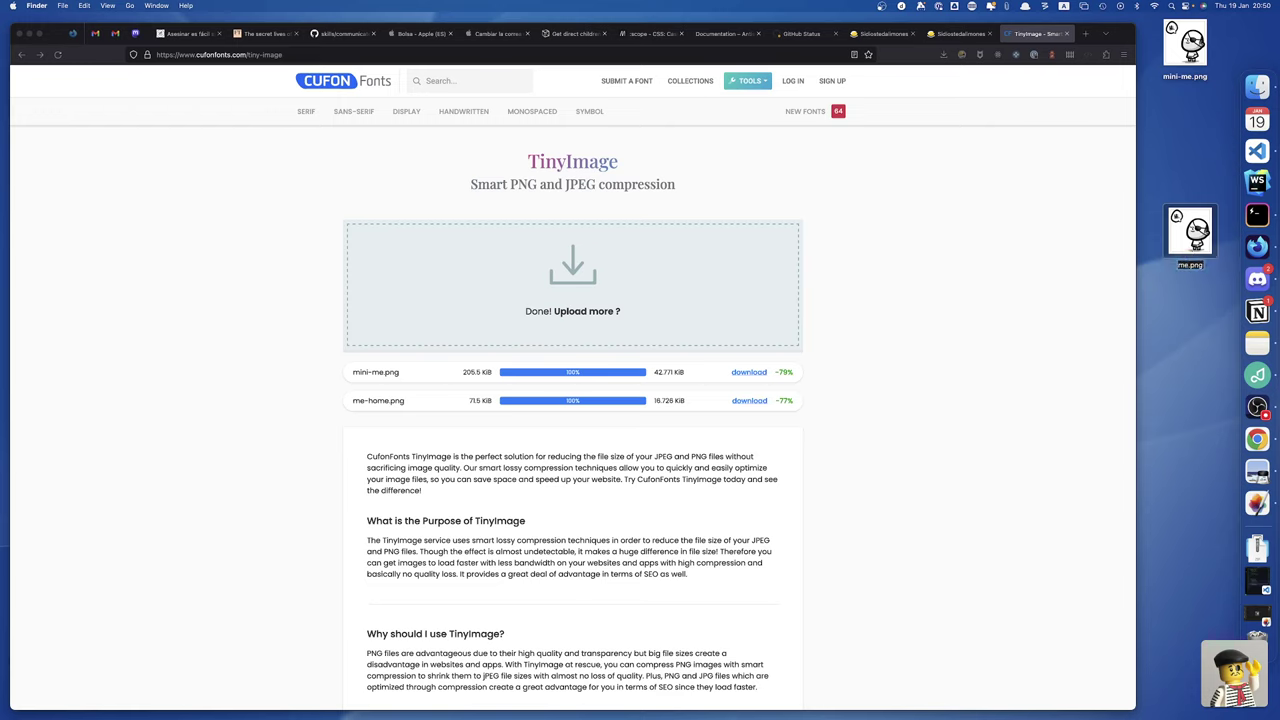
pyautogui.write('-g')
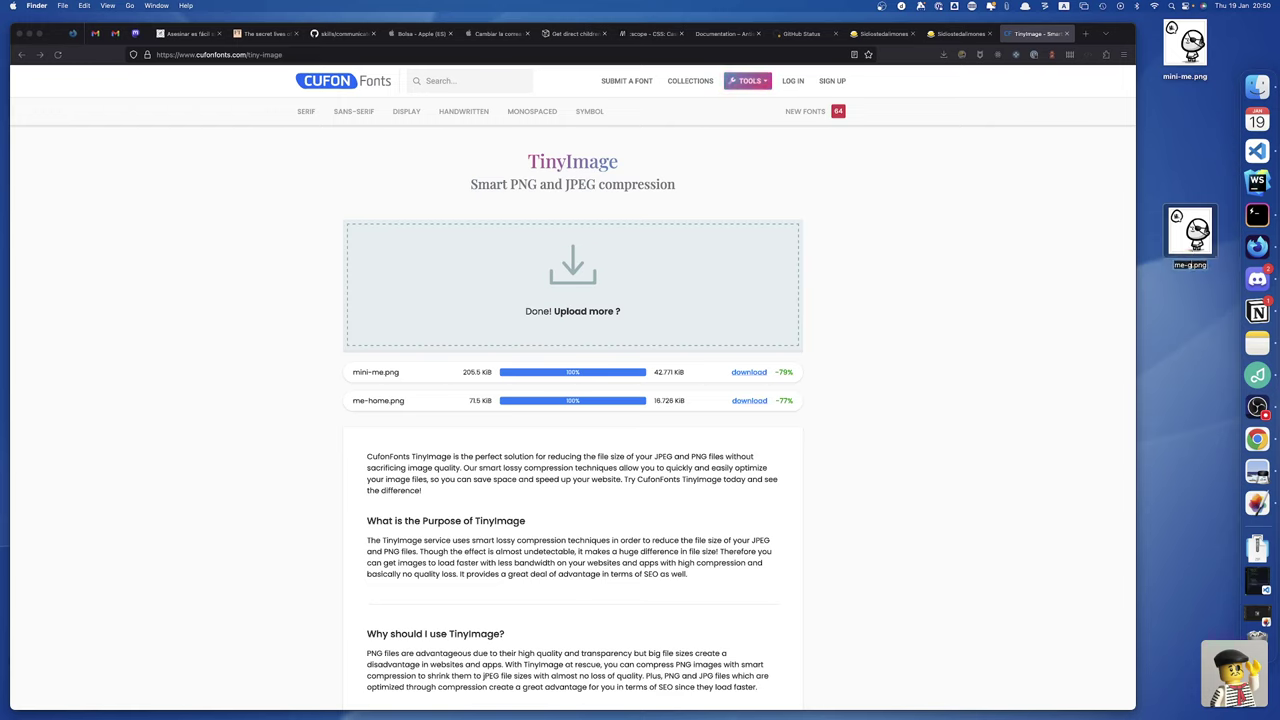
pyautogui.press('BackSpace')
pyautogui.write('home')
pyautogui.press('Return')
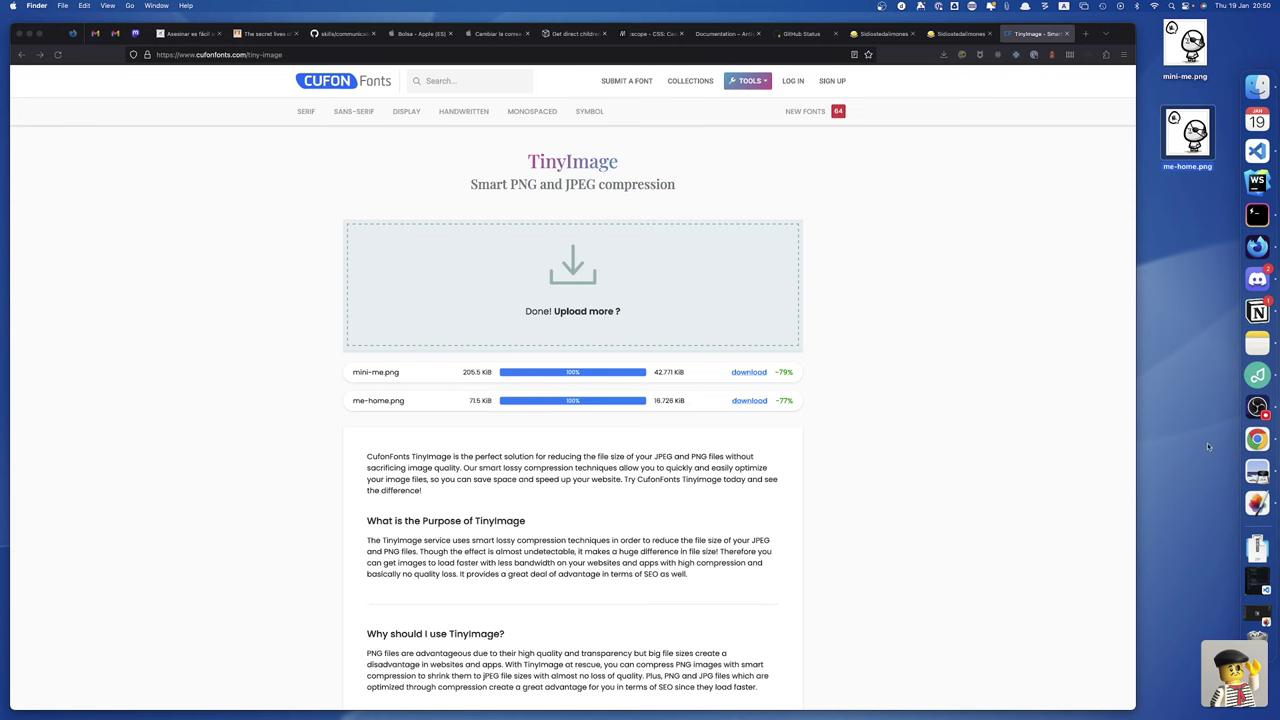
# Return to Pixelmator Pro and close the resized Untitled.pxd document, deleting it instead of saving
pyautogui.click(1257, 503)
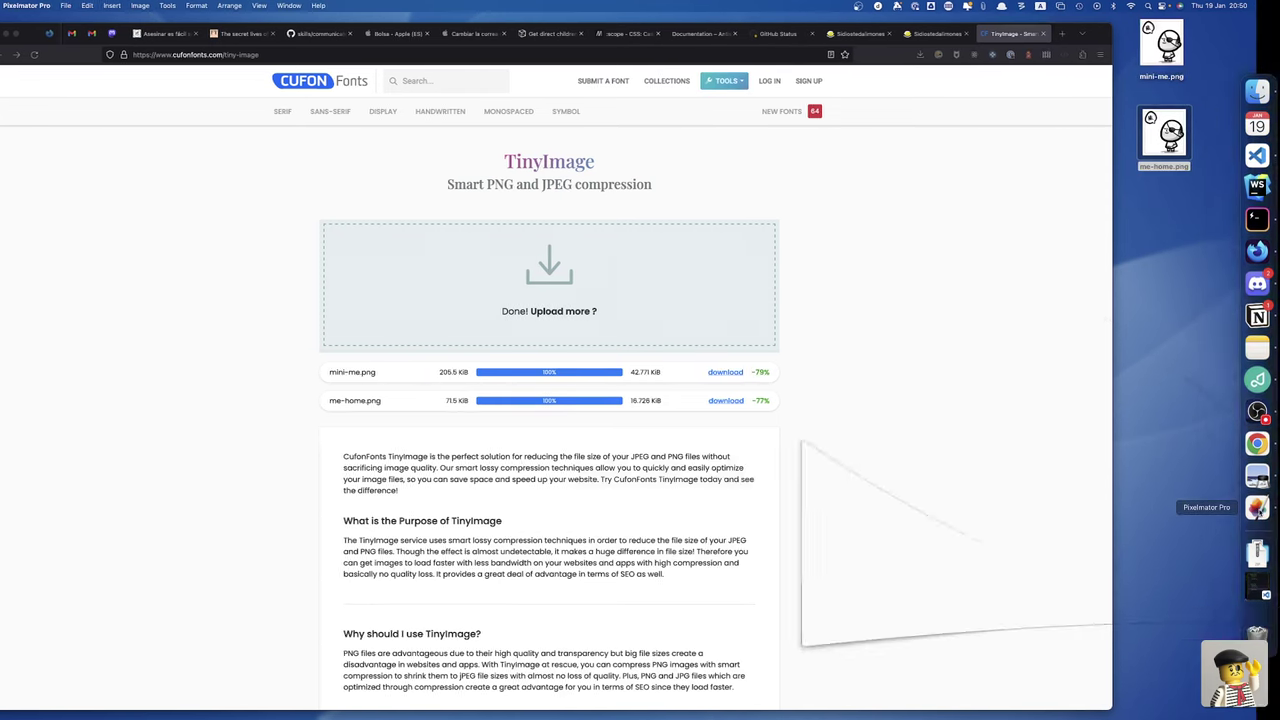
pyautogui.press('super+s')
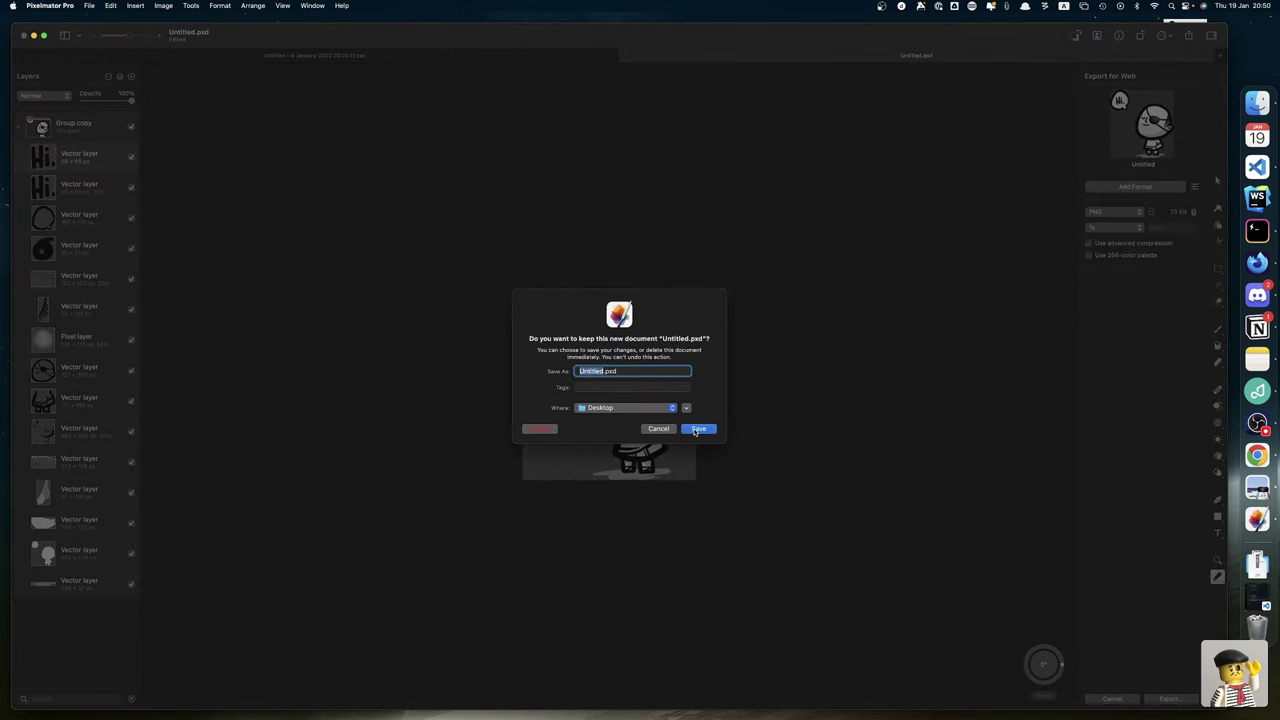
pyautogui.click(550, 431)
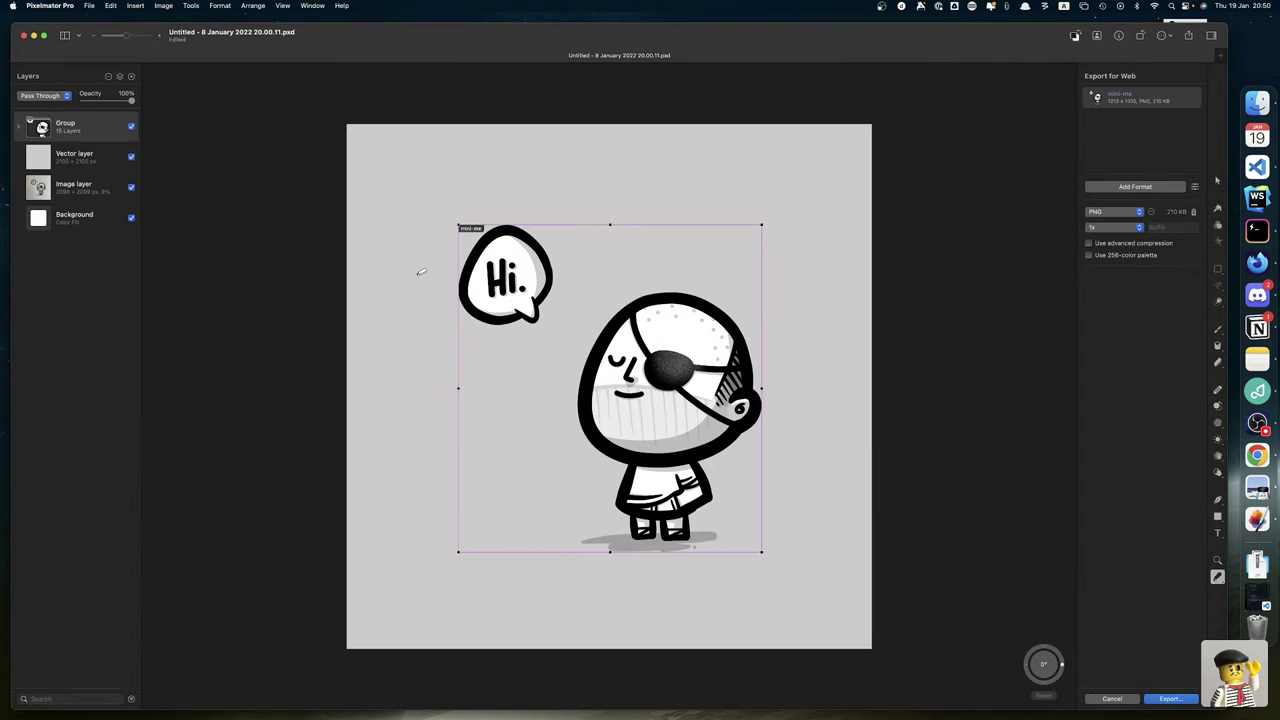
# Draw a rectangle of about 2098 × 2074 px over the canvas, directly above the grey vector layer
pyautogui.click(75, 227)
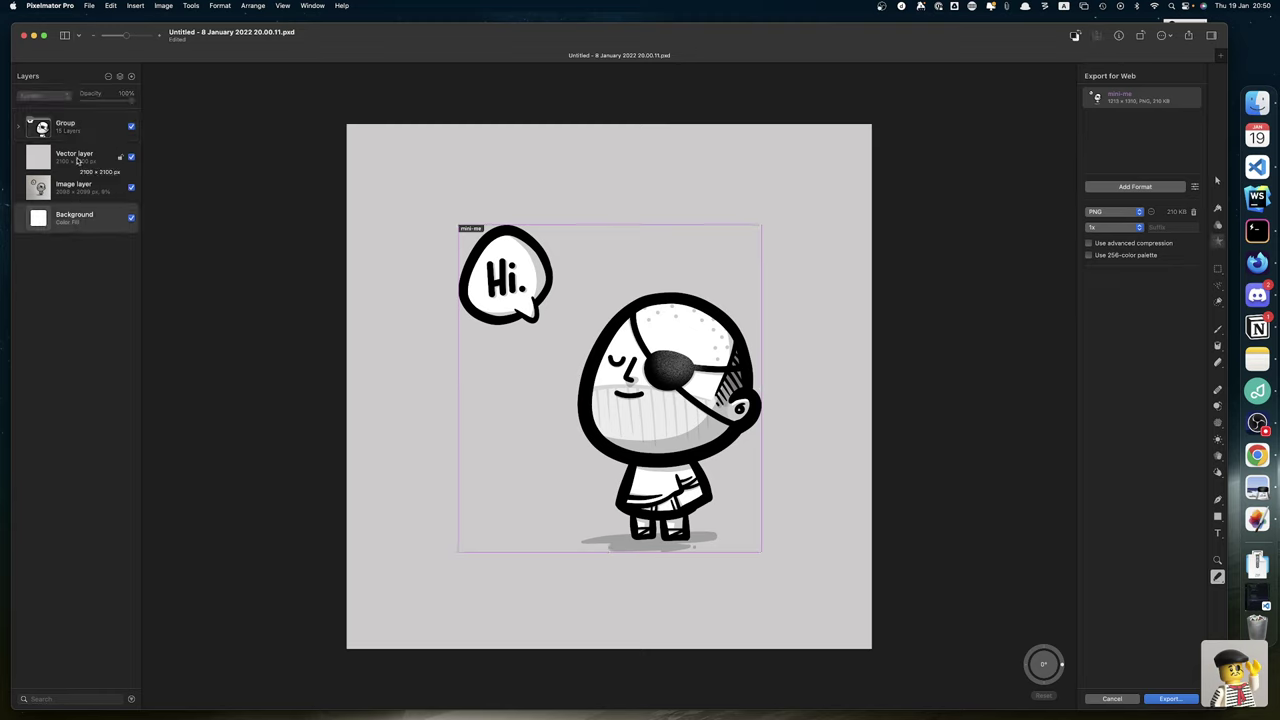
pyautogui.click(77, 160)
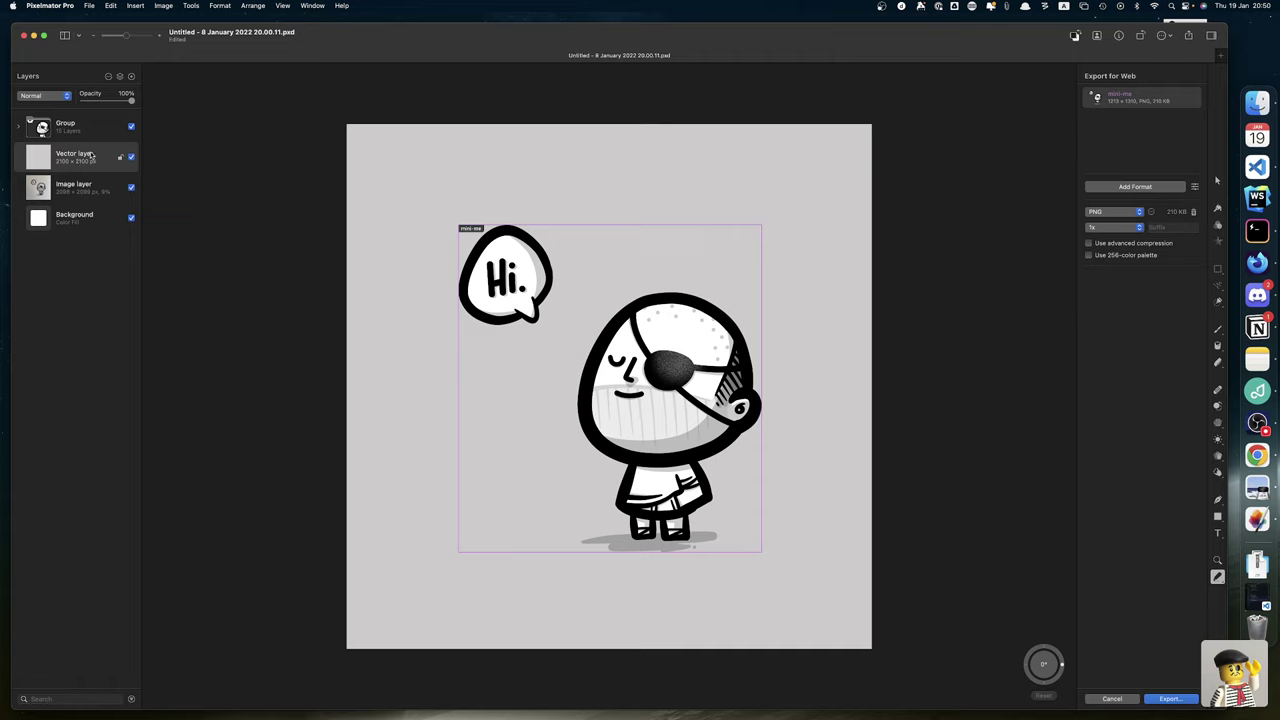
pyautogui.click(1217, 516)
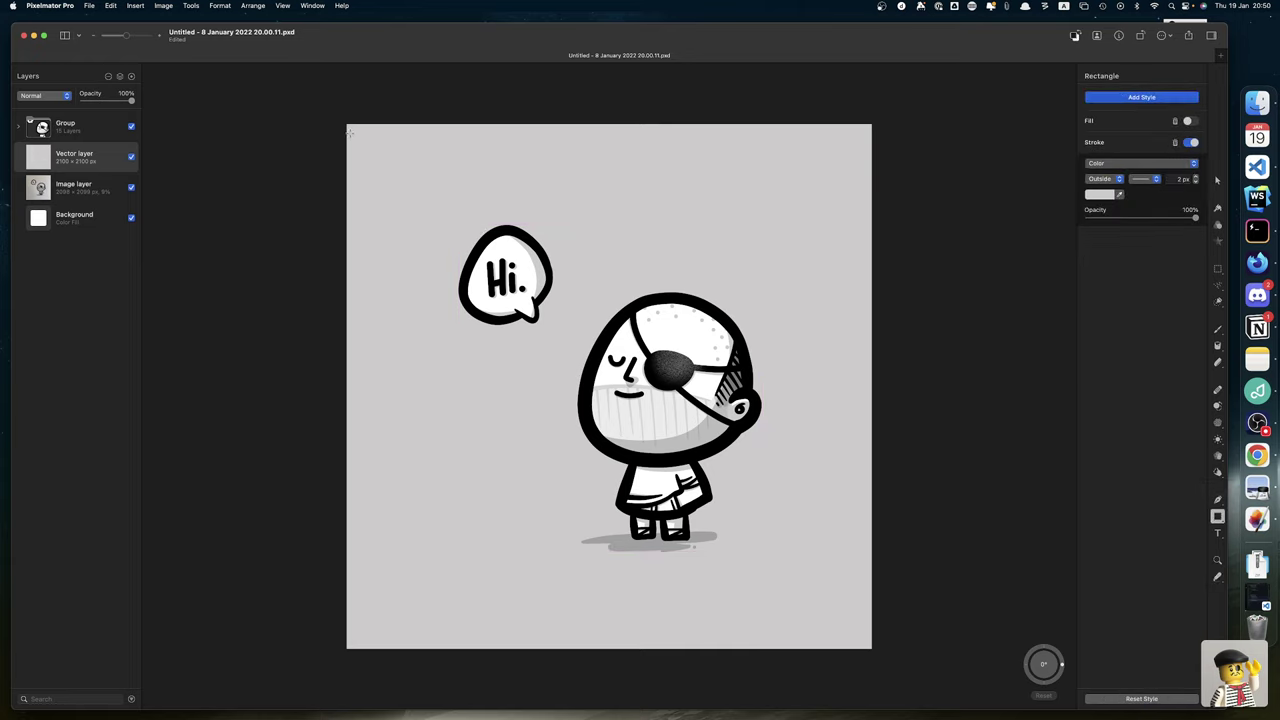
pyautogui.moveTo(362, 135); pyautogui.dragTo(870, 648)
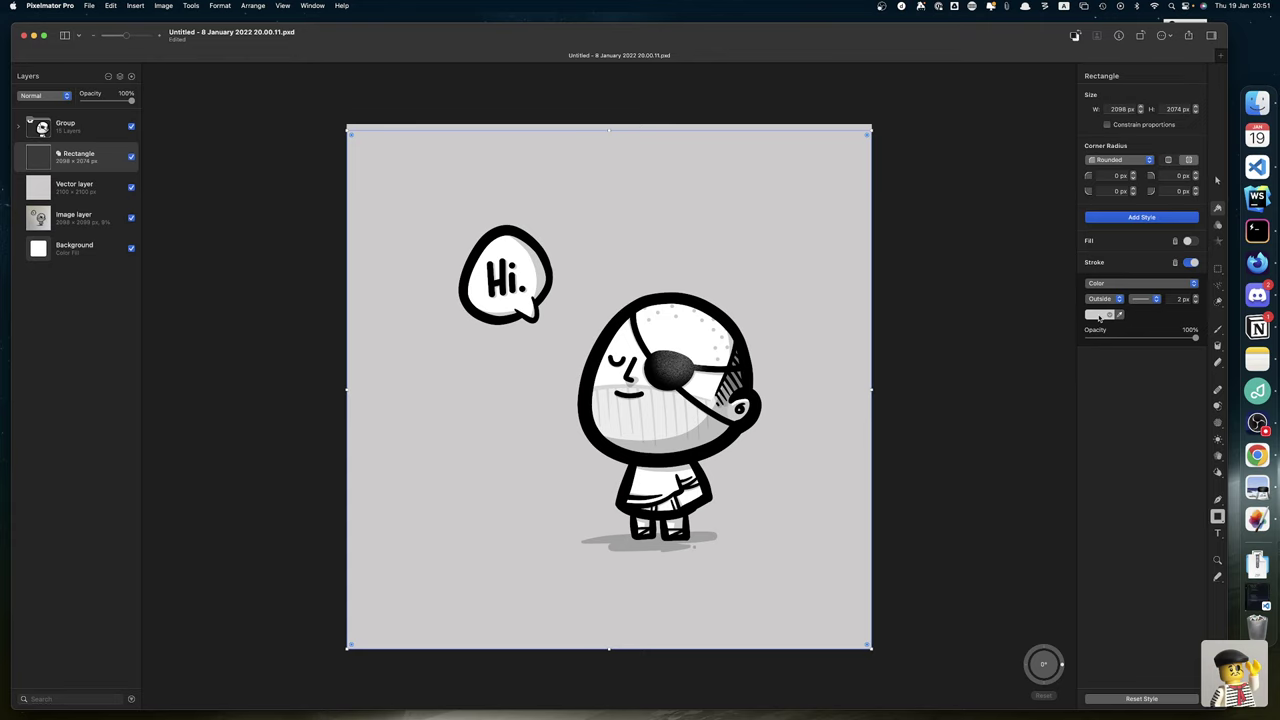
# Turn off the rectangle's stroke and give it a solid fill in colour FFCC00
pyautogui.click(1191, 262)
pyautogui.click(1189, 242)
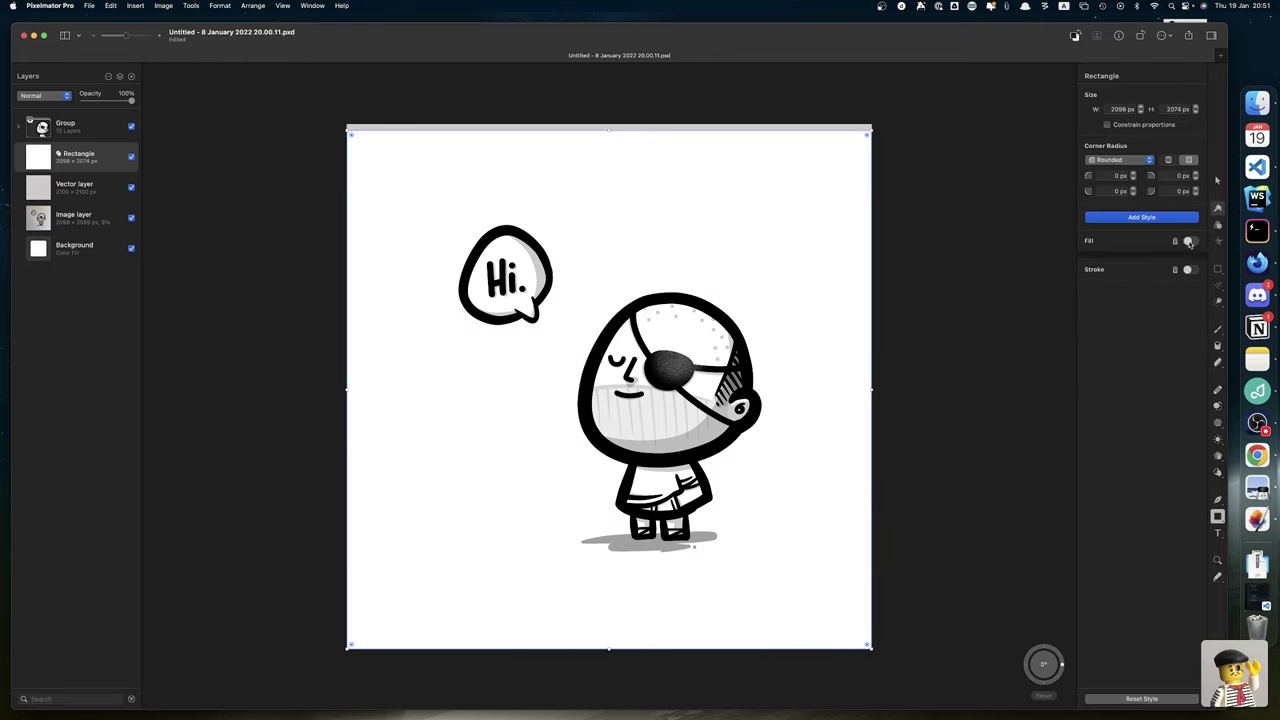
pyautogui.click(1189, 242)
pyautogui.click(1092, 279)
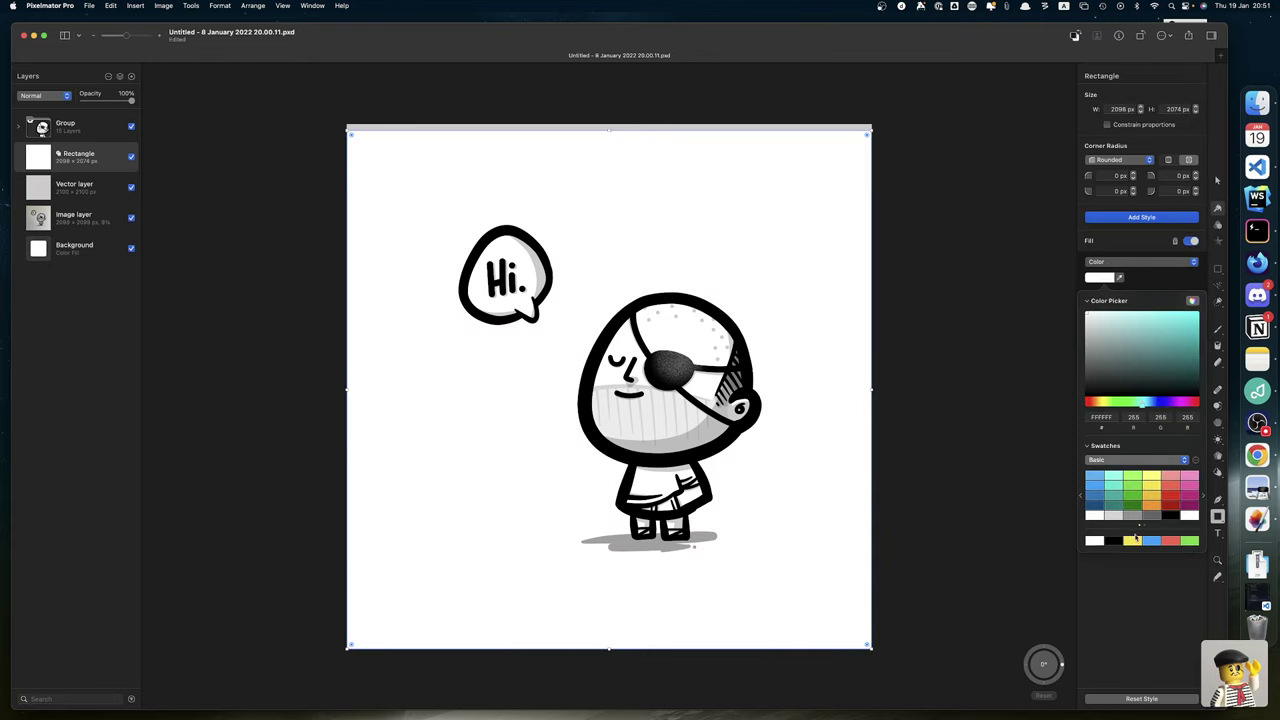
pyautogui.click(1107, 415)
pyautogui.write('FFCC00')
pyautogui.press('Return')
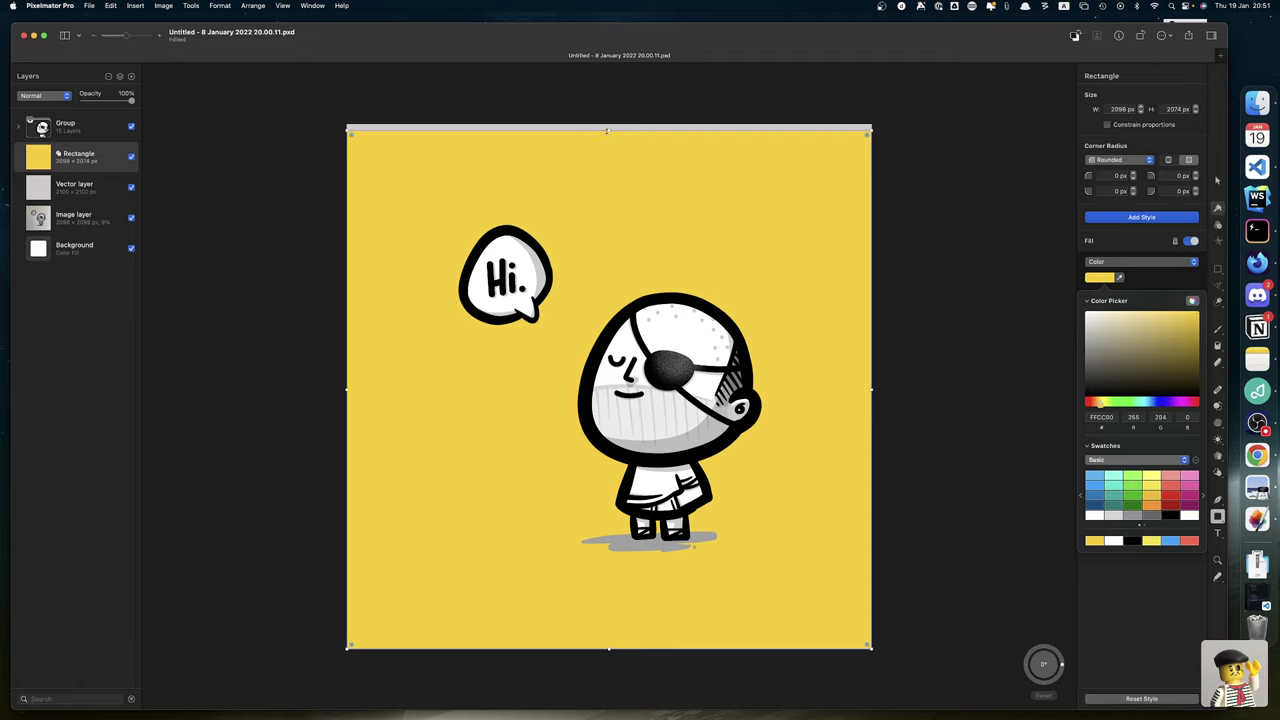
# Stretch the yellow rectangle up to the canvas's upper edge, making it 2100 px high
pyautogui.moveTo(607, 129); pyautogui.dragTo(608, 124)
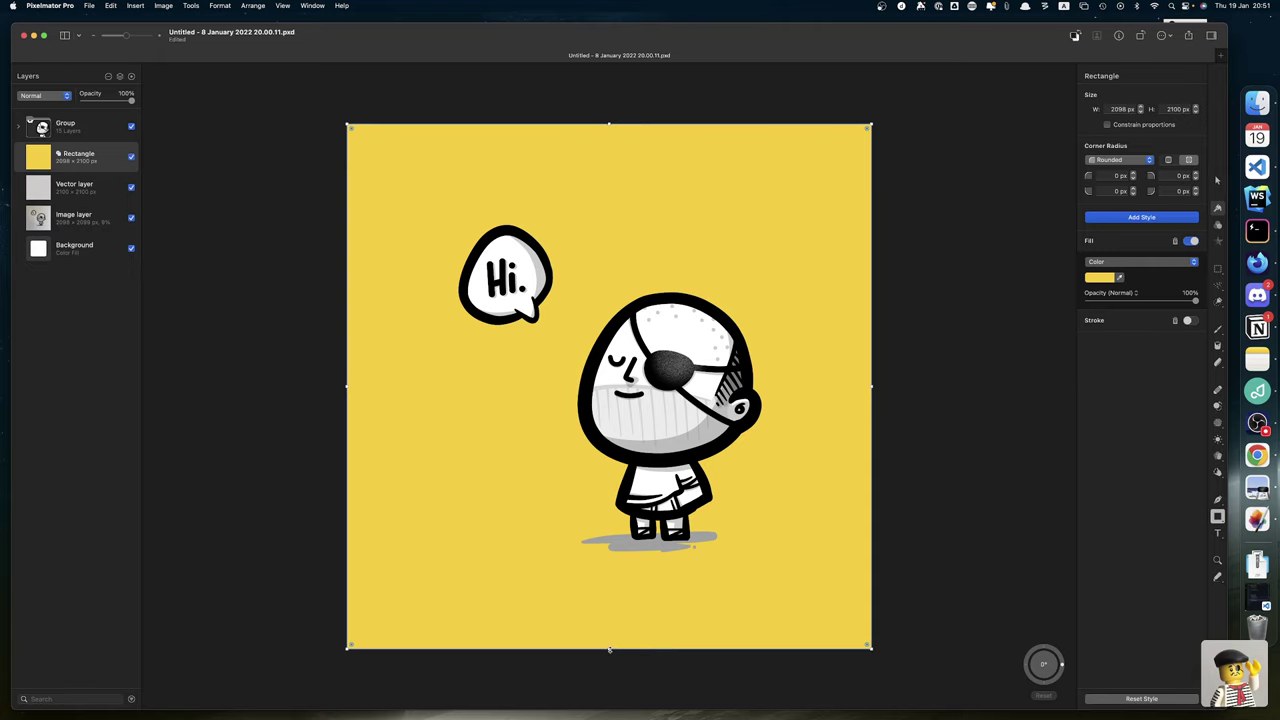
pyautogui.moveTo(609, 649)
pyautogui.mouseDown()
pyautogui.moveTo(609, 634)
pyautogui.moveTo(609, 649)
pyautogui.mouseUp()
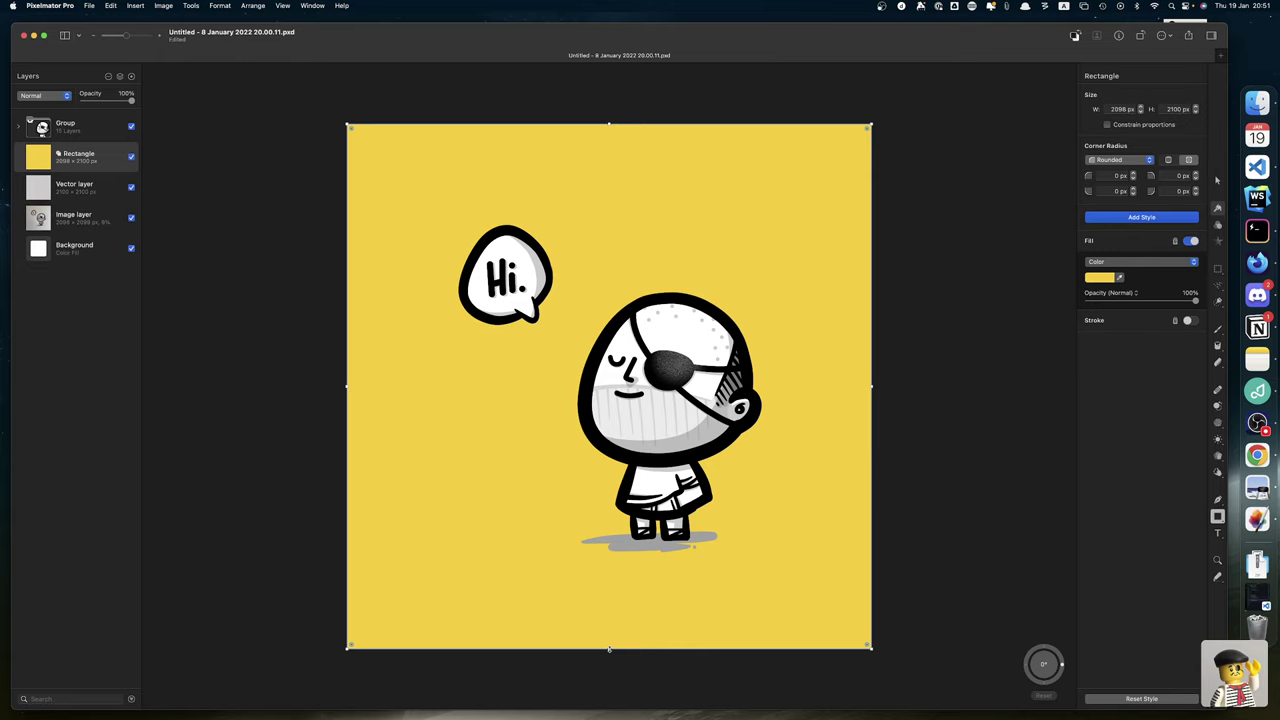